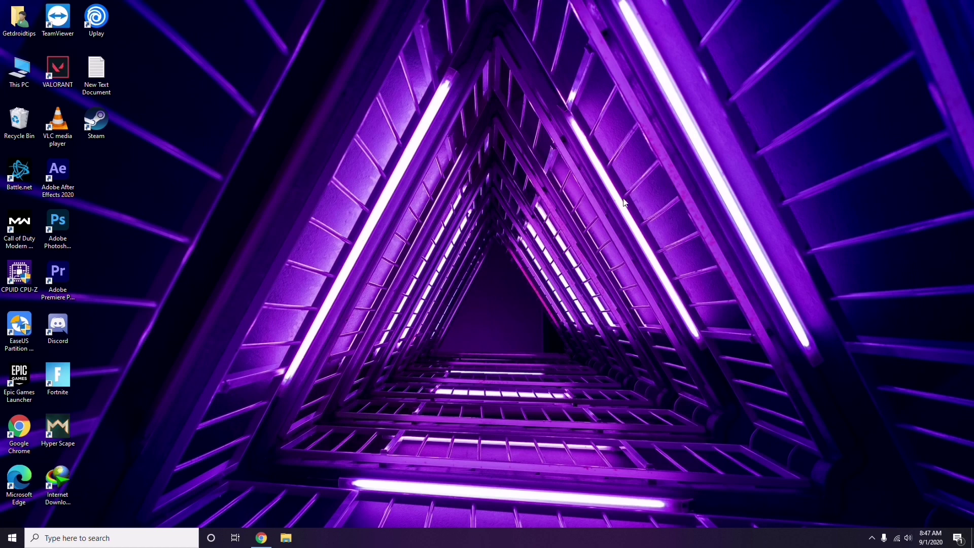
pyautogui.rightClick(425, 182)
pyautogui.click(450, 229)
pyautogui.rightClick(369, 142)
pyautogui.click(394, 187)
# - Examine the hardware categories in Device Manager through this computer's Computer Management console and close it
pyautogui.rightClick(22, 86)
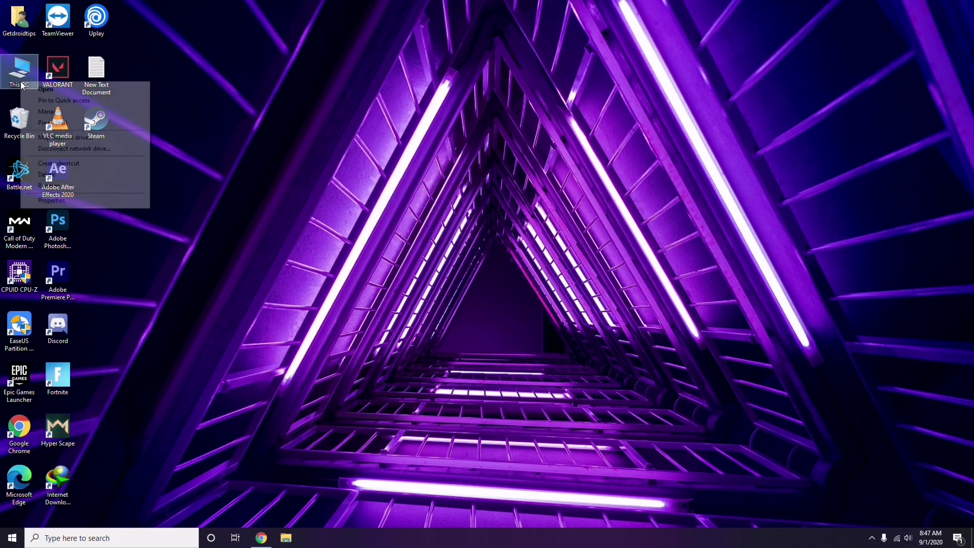
pyautogui.click(54, 112)
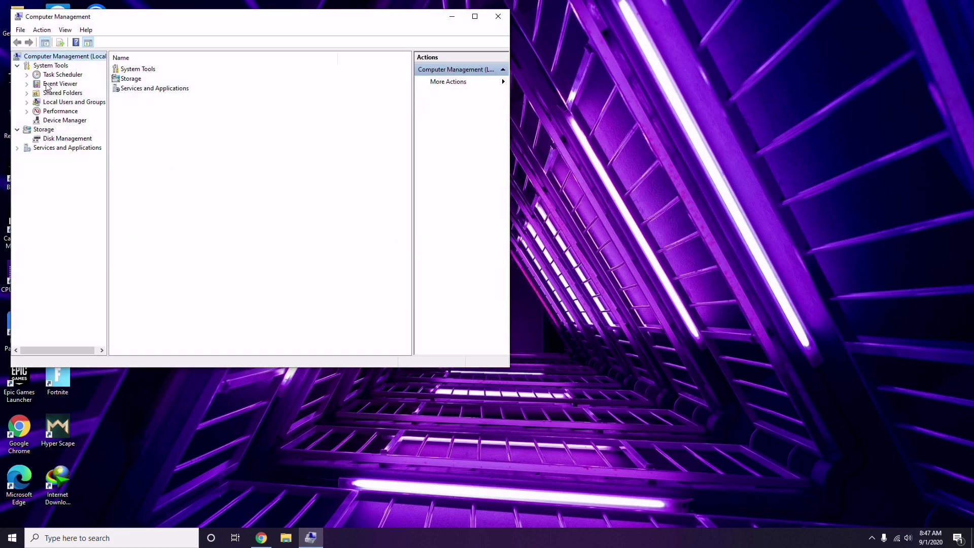
pyautogui.click(62, 122)
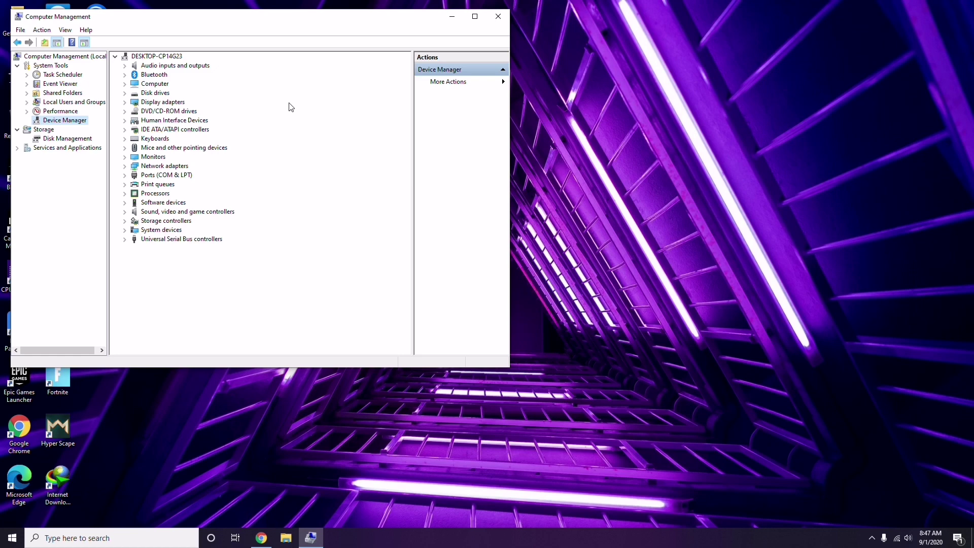
pyautogui.click(498, 20)
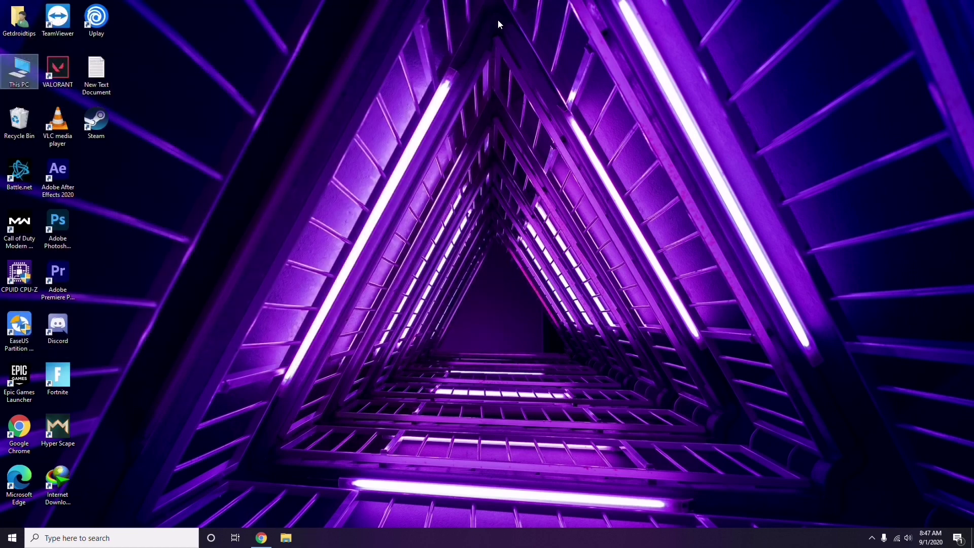
# - Check the installed and available driver versions in AMD Radeon Software, look over its settings pages, and close it
pyautogui.click(873, 542)
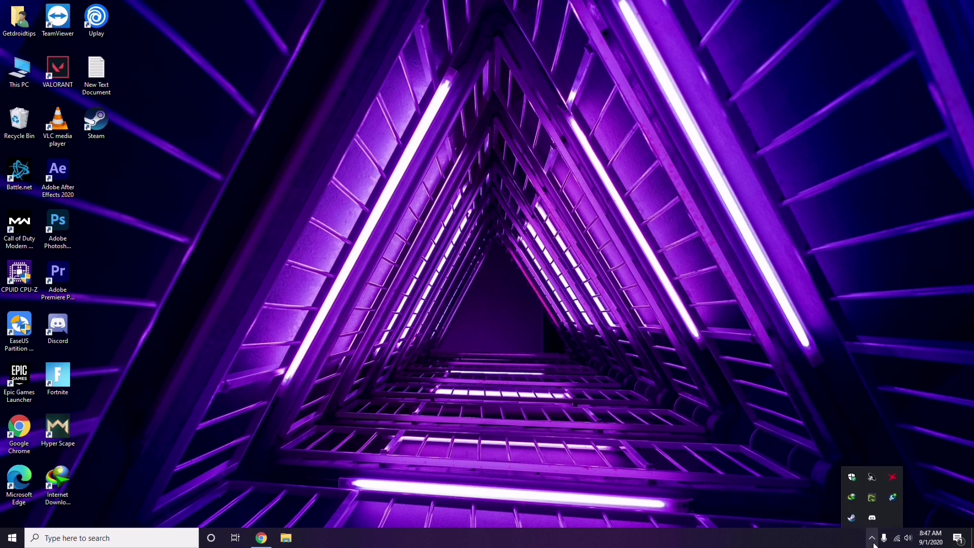
pyautogui.click(892, 478)
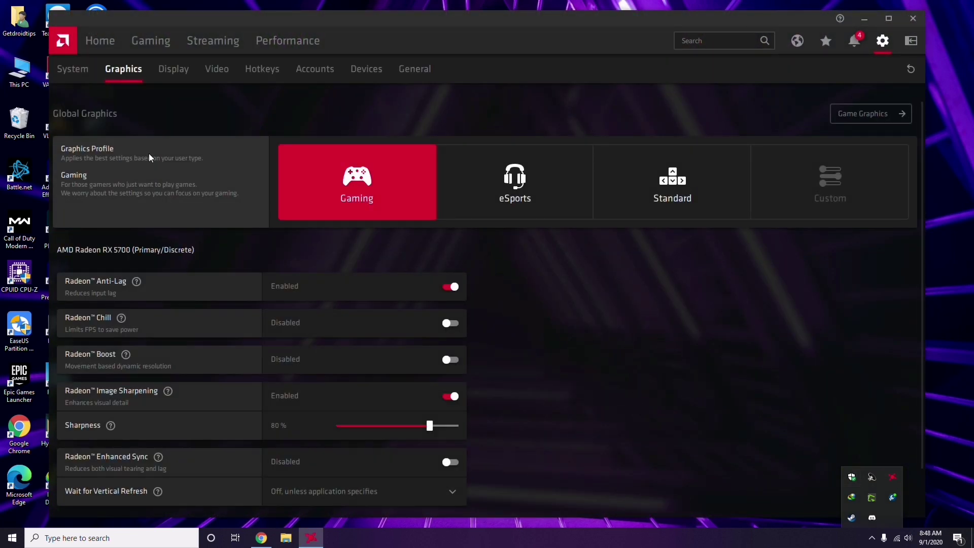
pyautogui.click(84, 73)
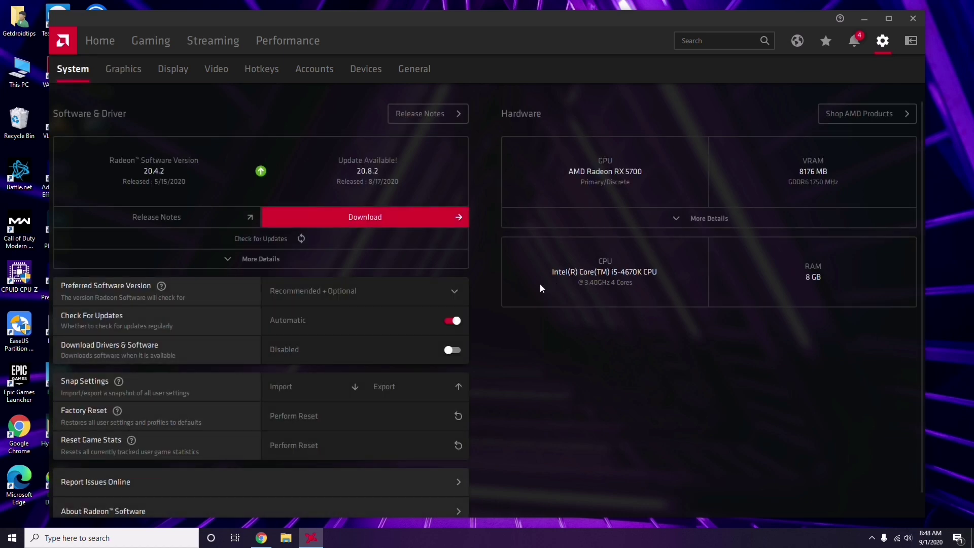
pyautogui.click(120, 71)
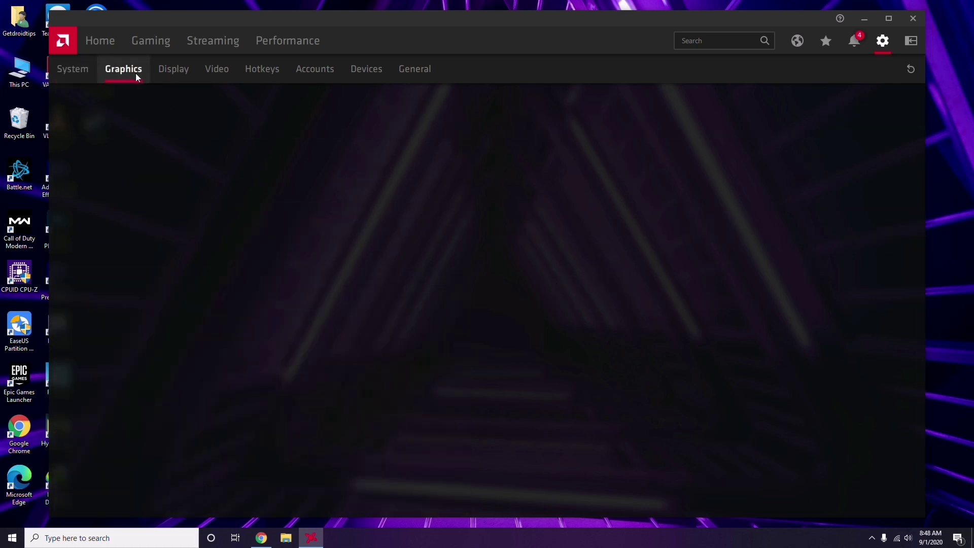
pyautogui.click(184, 76)
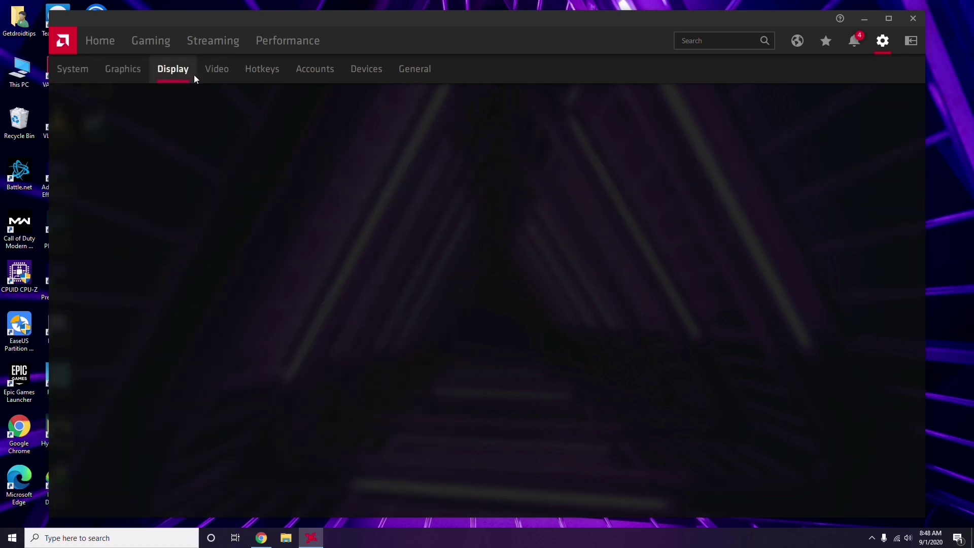
pyautogui.click(105, 41)
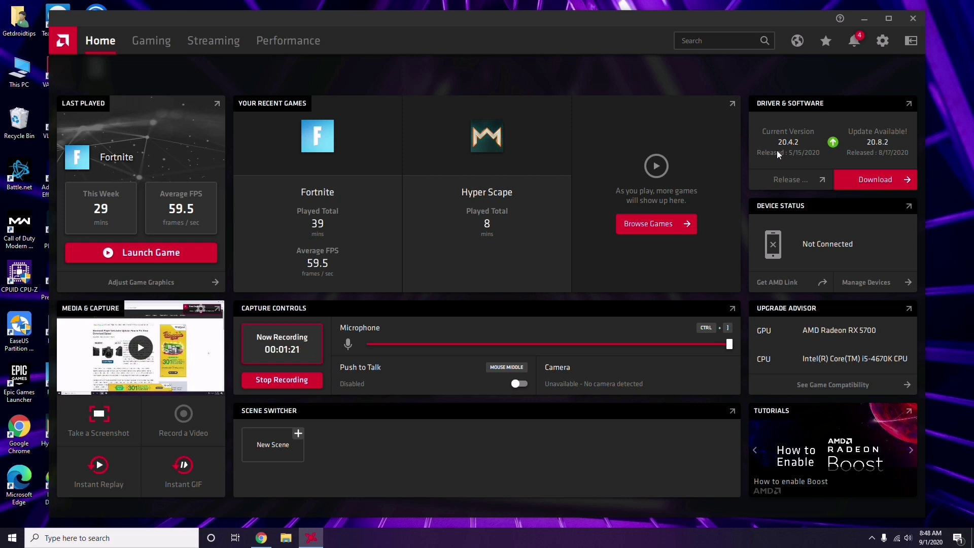
pyautogui.click(918, 19)
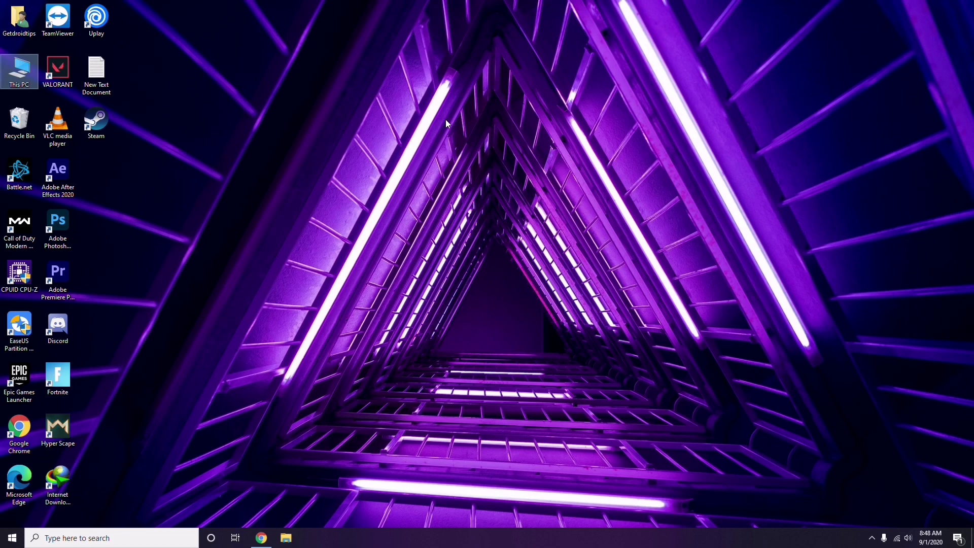
pyautogui.rightClick(205, 134)
pyautogui.click(227, 176)
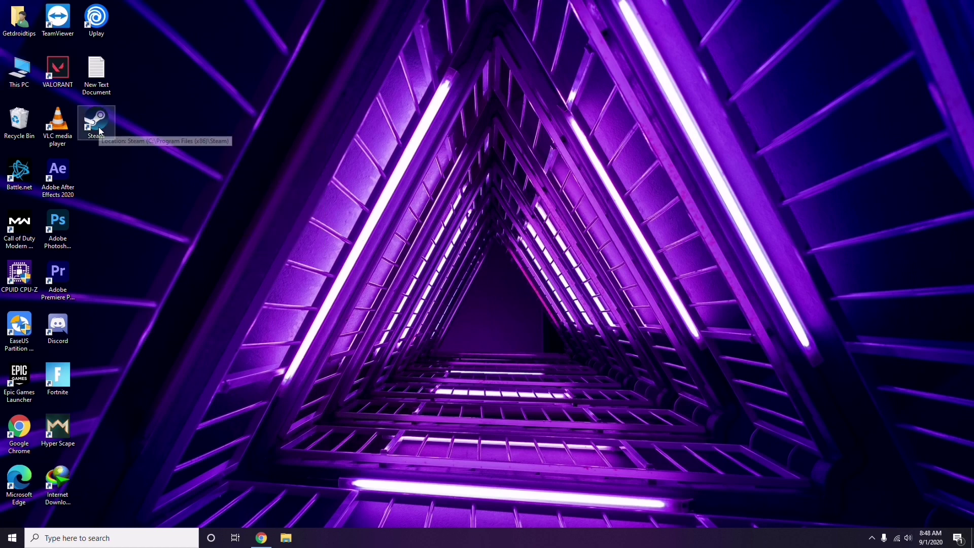
# - Switch to Steam, disable the Steam Overlay while in-game in the In-Game settings, save the change, and close the Steam window
pyautogui.doubleClick(98, 123)
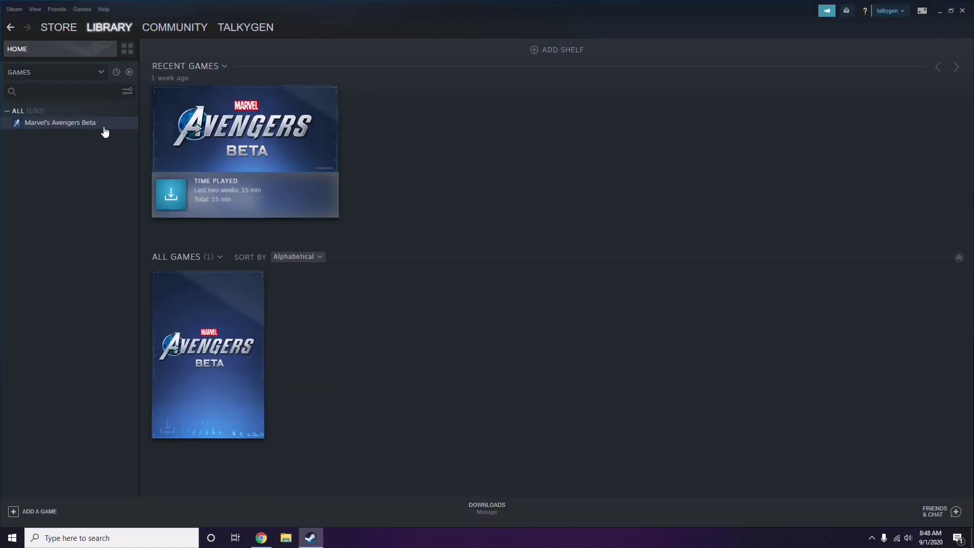
pyautogui.click(12, 10)
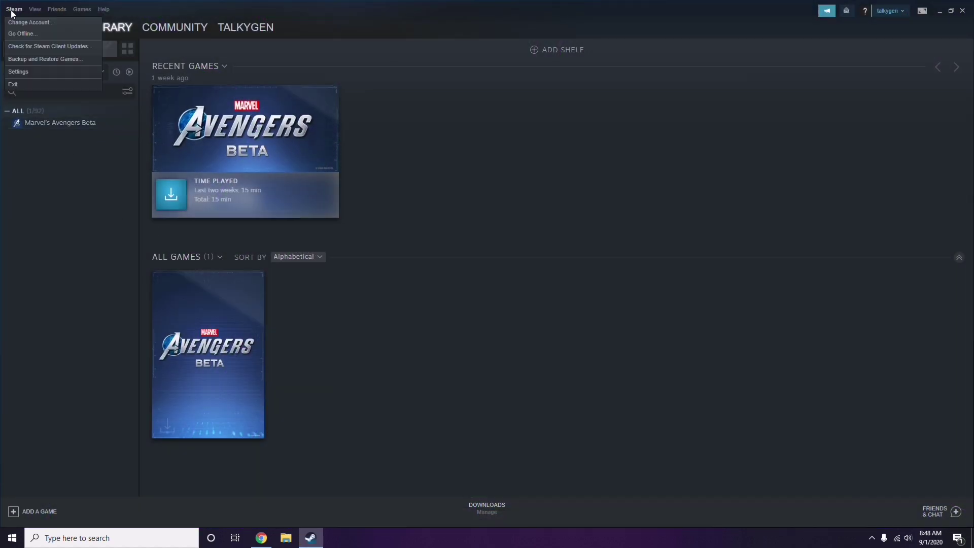
pyautogui.click(32, 71)
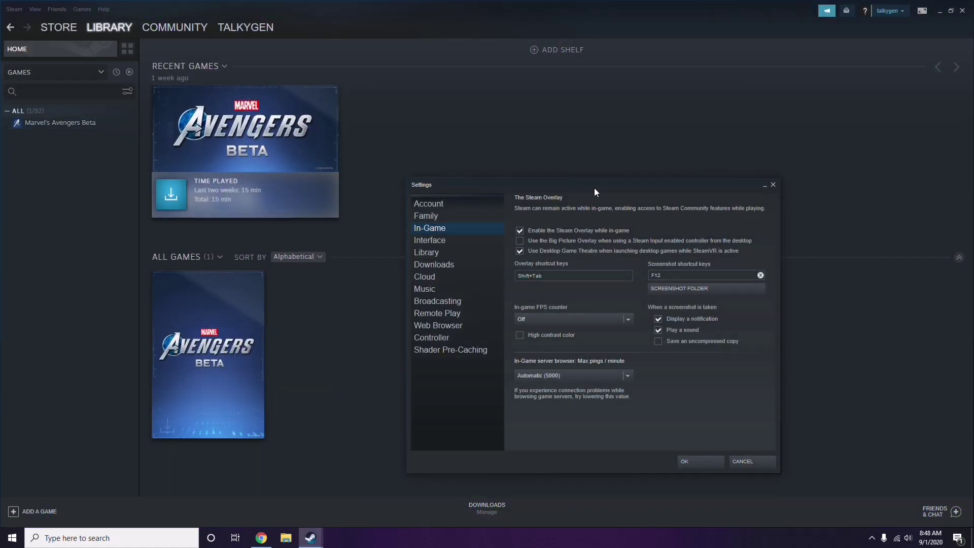
pyautogui.moveTo(591, 192); pyautogui.dragTo(541, 114)
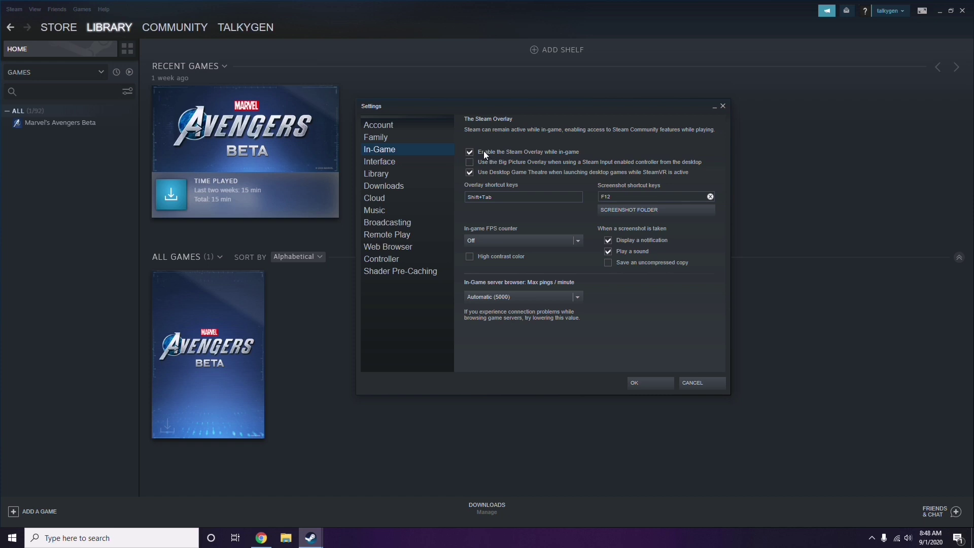
pyautogui.click(550, 153)
pyautogui.click(640, 383)
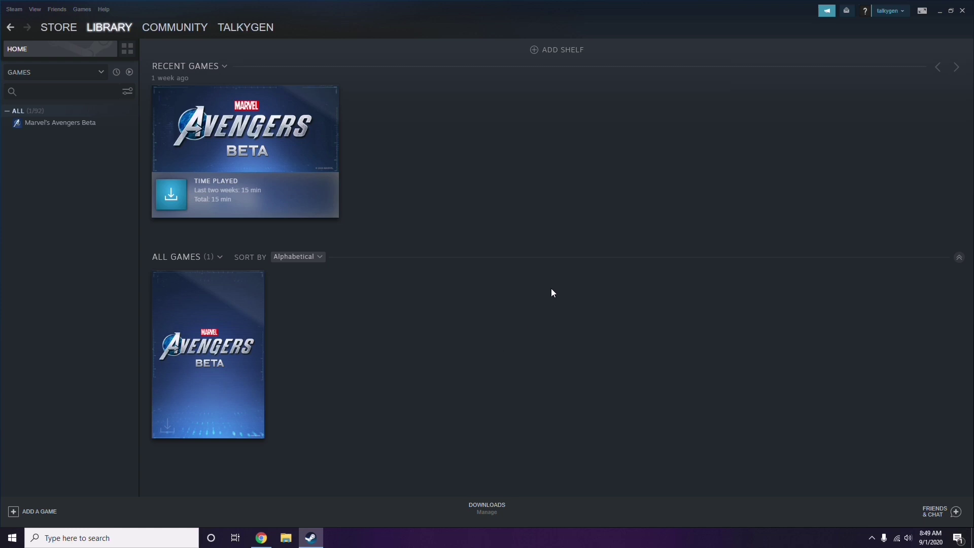
pyautogui.click(963, 11)
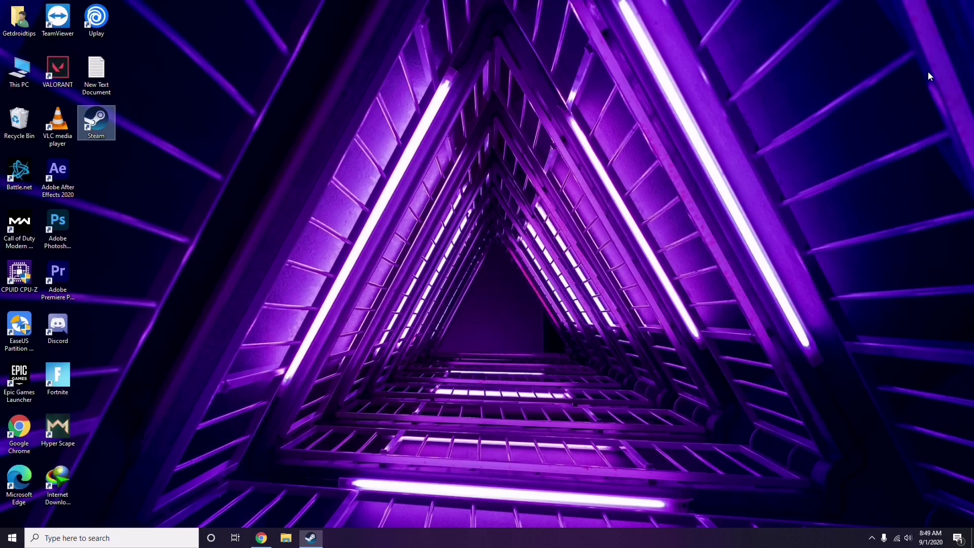
pyautogui.rightClick(396, 163)
pyautogui.click(421, 208)
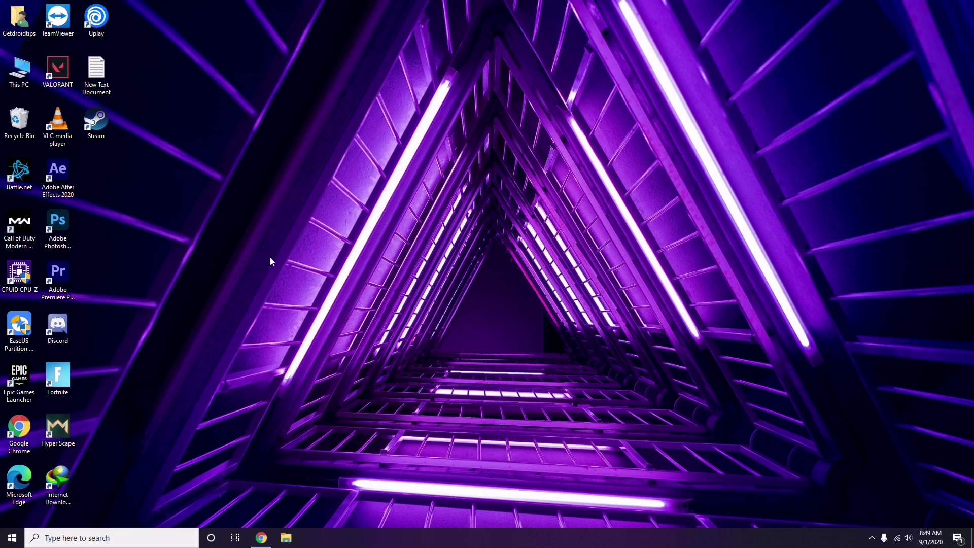
# - Switch to Discord and disable the OpenH264 Video Codec provided by Cisco Systems, Inc. in the Voice & Video settings
pyautogui.doubleClick(66, 326)
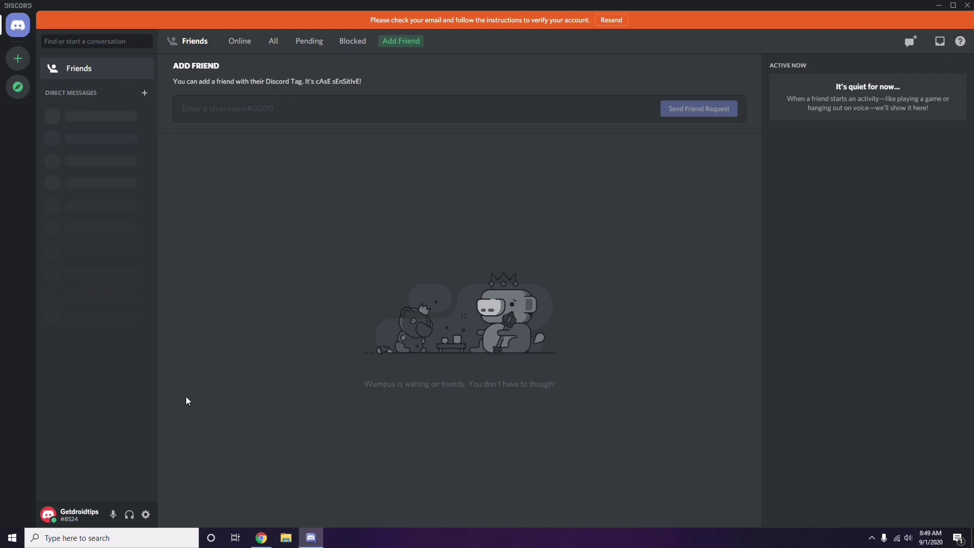
pyautogui.click(145, 515)
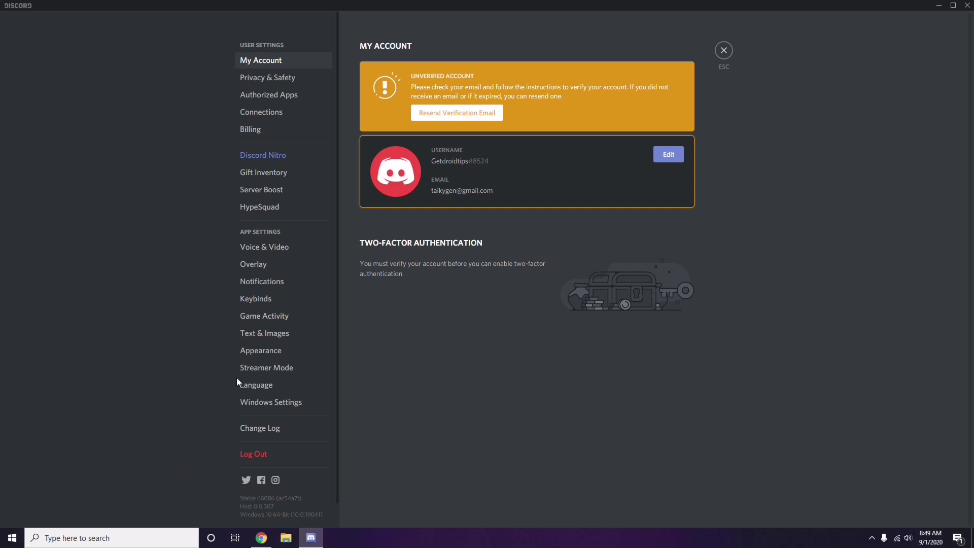
pyautogui.click(260, 248)
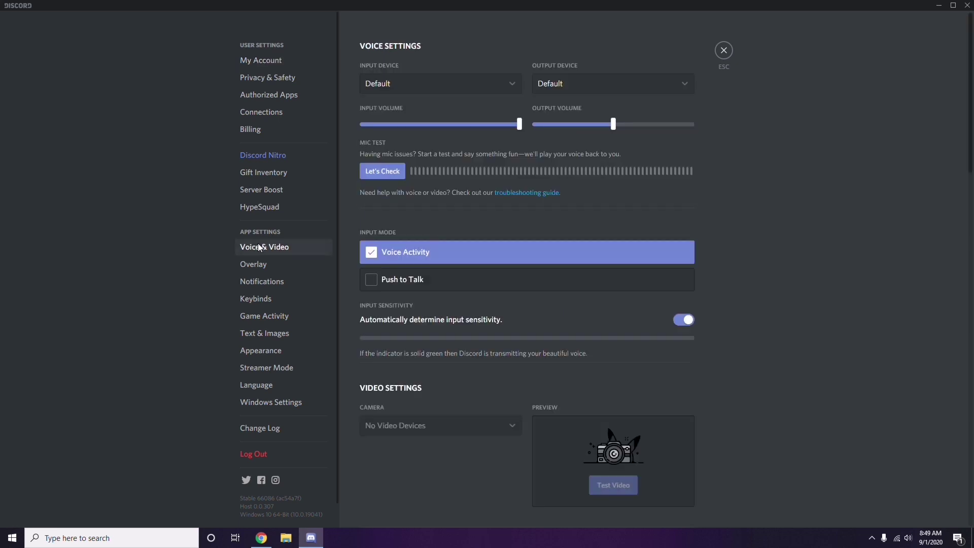
pyautogui.scroll(-2, 743, 244)
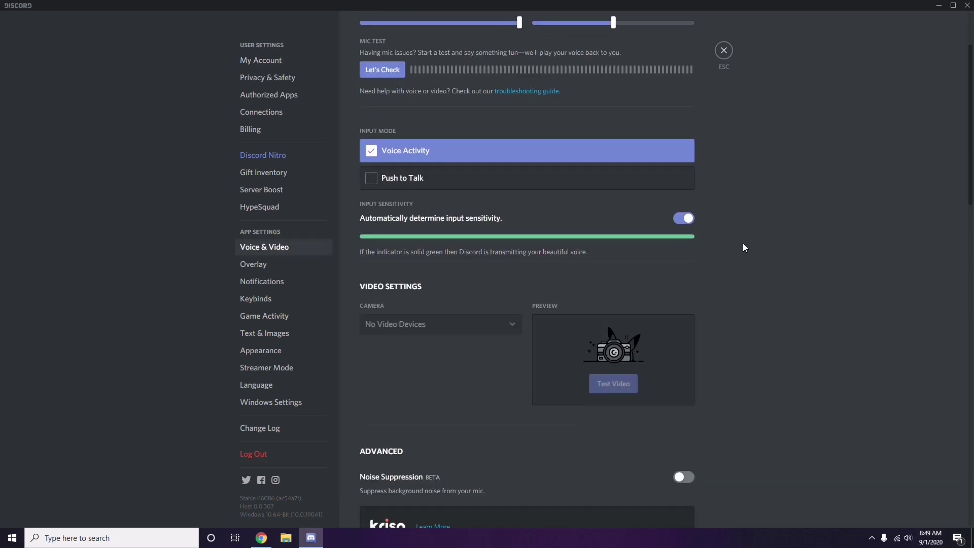
pyautogui.scroll(-6, 744, 248)
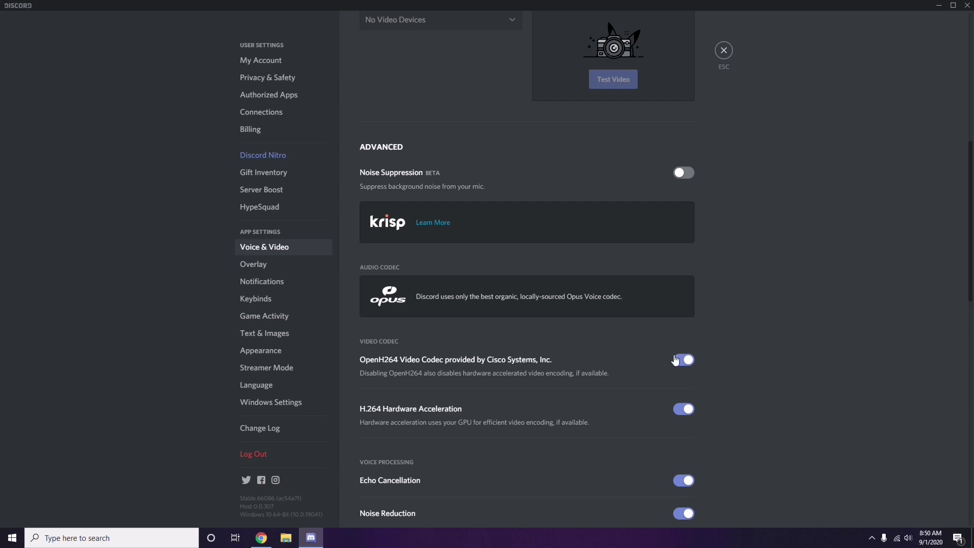
pyautogui.click(676, 360)
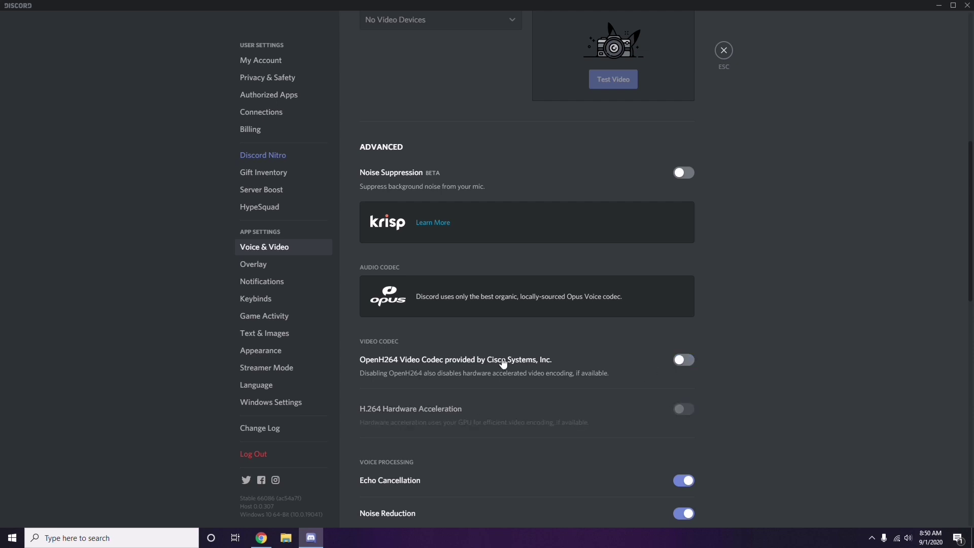
# - Turn off the in-game overlay in Discord's Overlay settings
pyautogui.scroll(-2, 504, 363)
pyautogui.scroll(-4, 504, 363)
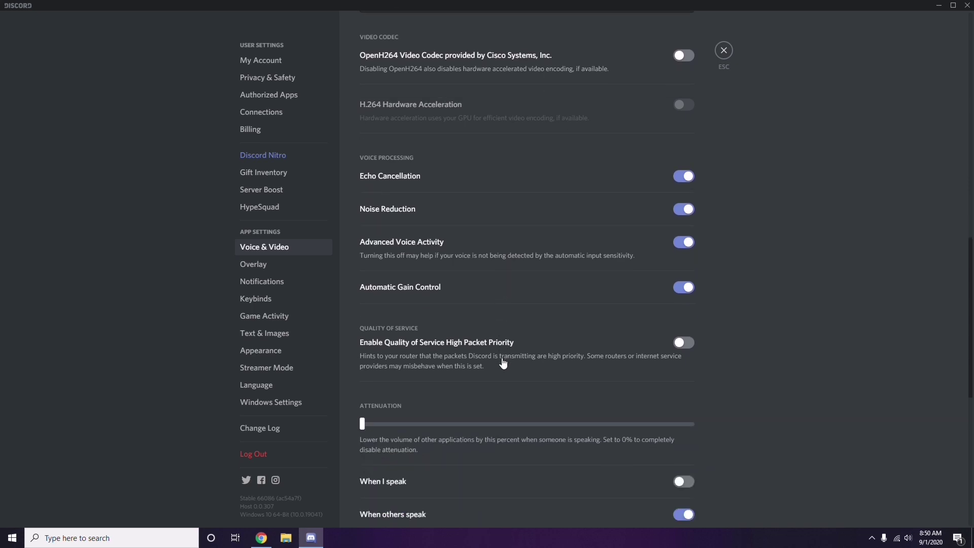
pyautogui.scroll(1, 503, 364)
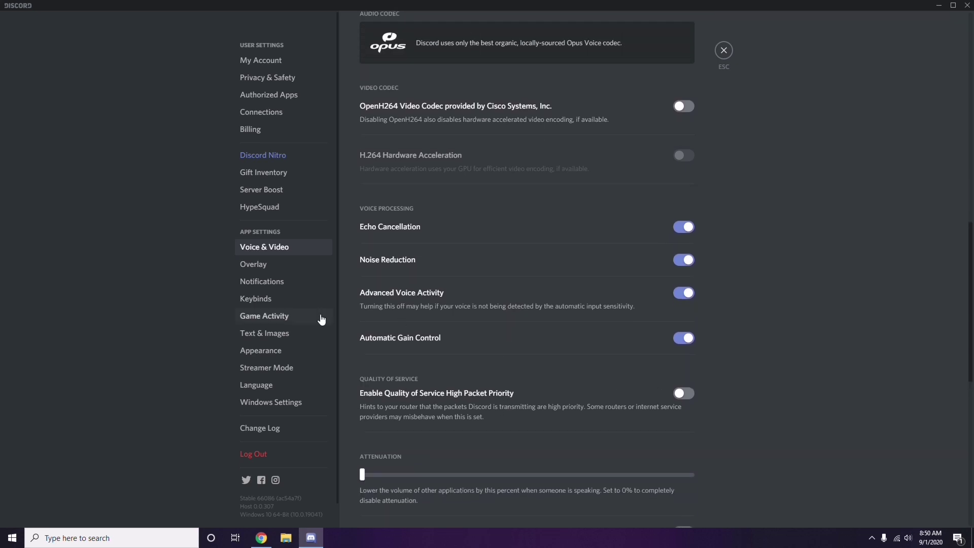
pyautogui.click(255, 266)
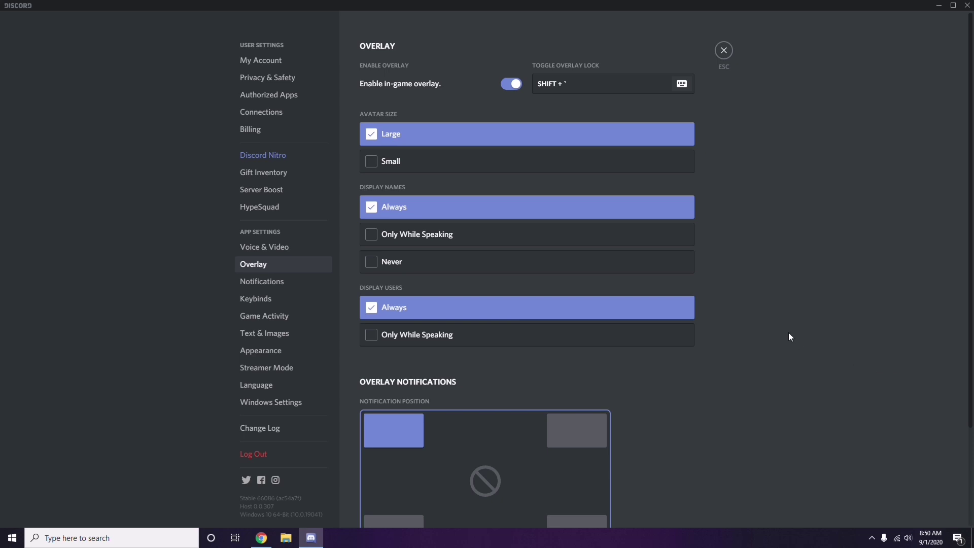
pyautogui.scroll(-2, 755, 271)
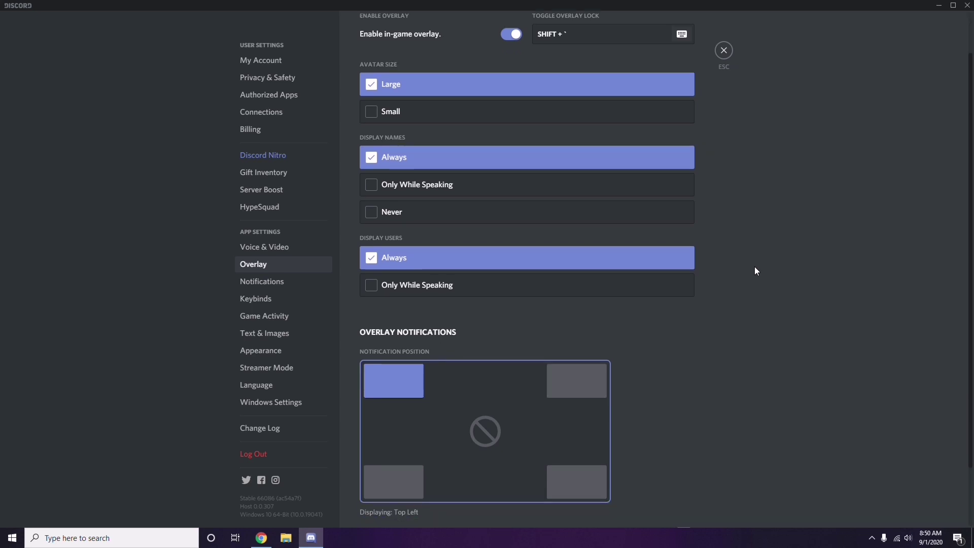
pyautogui.scroll(2, 755, 271)
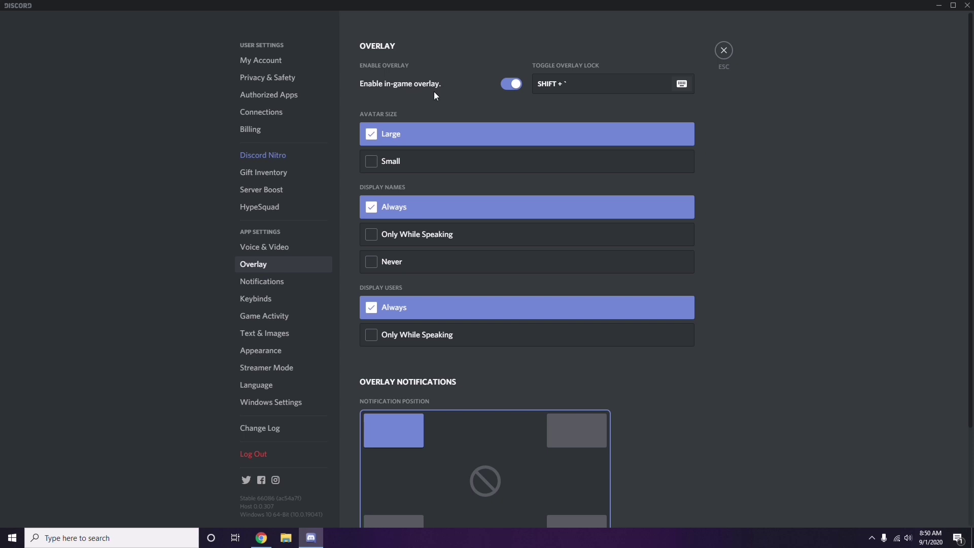
pyautogui.click(509, 85)
# - Disable Hardware Acceleration in Discord's Appearance settings, accept the relaunch, and minimize the reopened Discord window
pyautogui.click(268, 354)
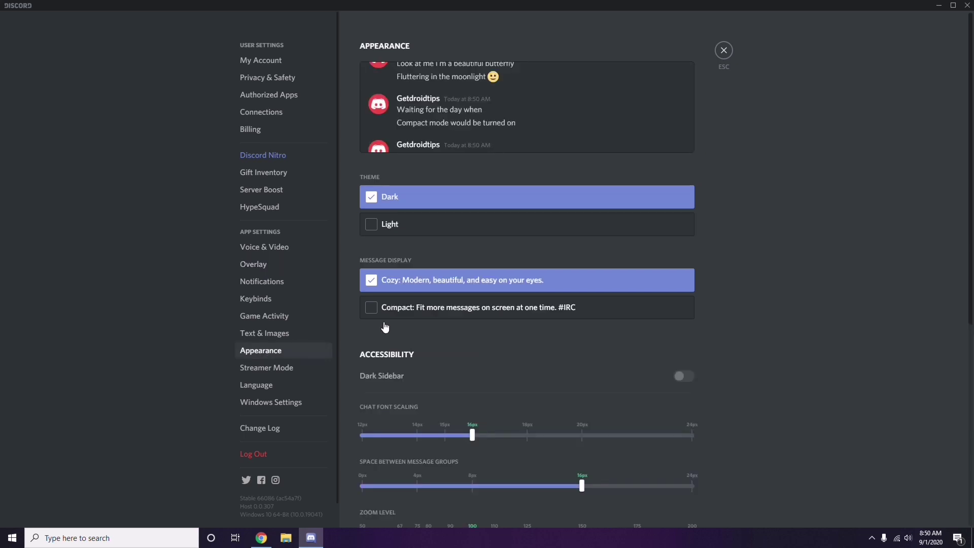
pyautogui.scroll(-7, 760, 295)
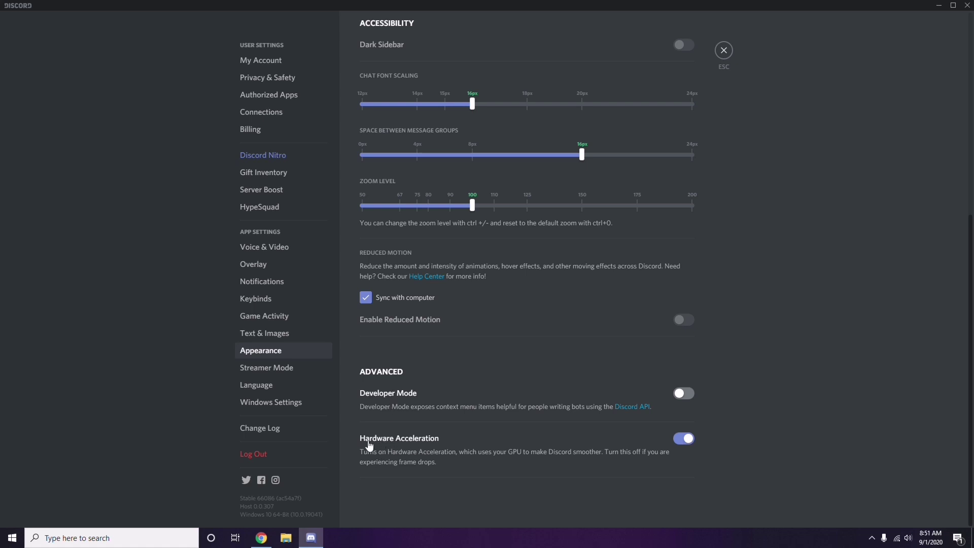
pyautogui.click(684, 439)
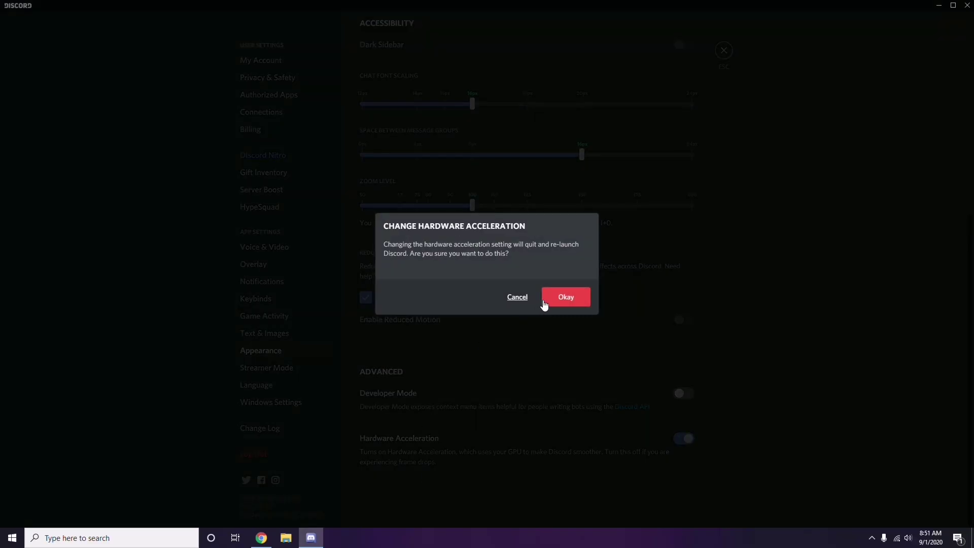
pyautogui.click(556, 301)
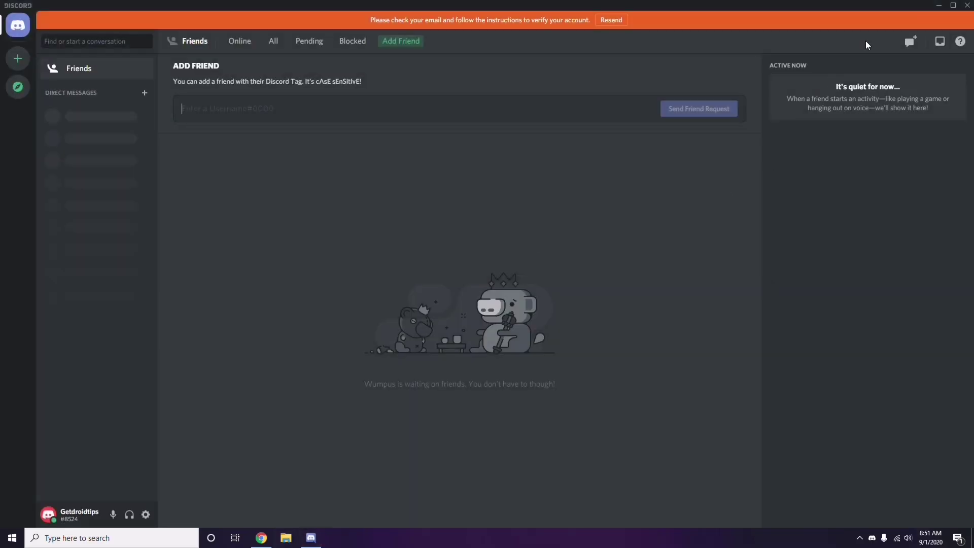
pyautogui.click(941, 6)
pyautogui.rightClick(388, 131)
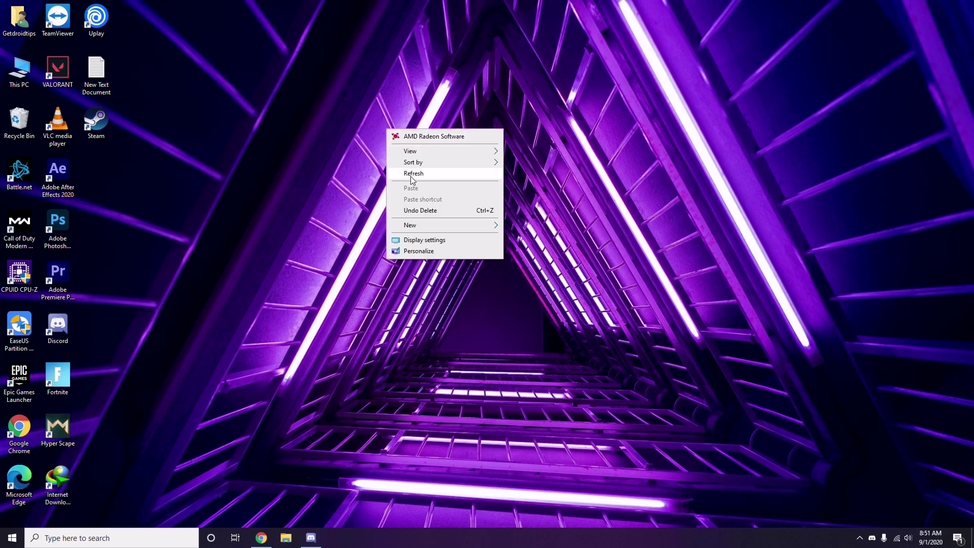
pyautogui.click(411, 174)
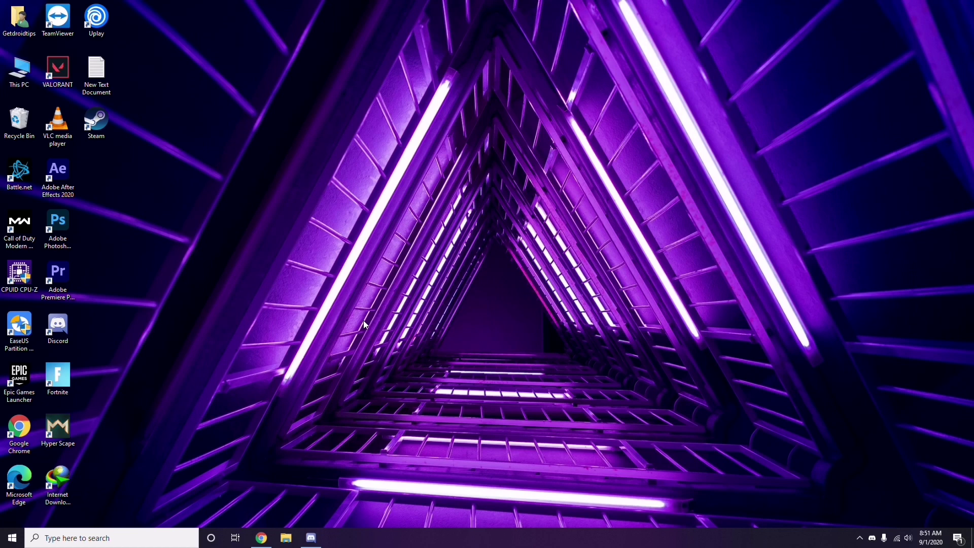
# - Search Windows for the Windows Update settings, check the update status there, close Settings, and refresh the desktop
pyautogui.click(79, 543)
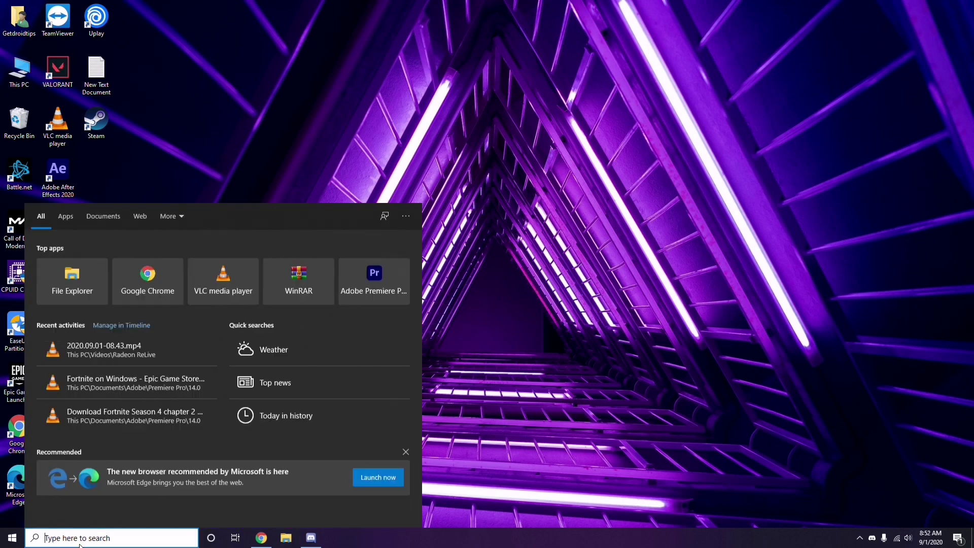
pyautogui.write('win')
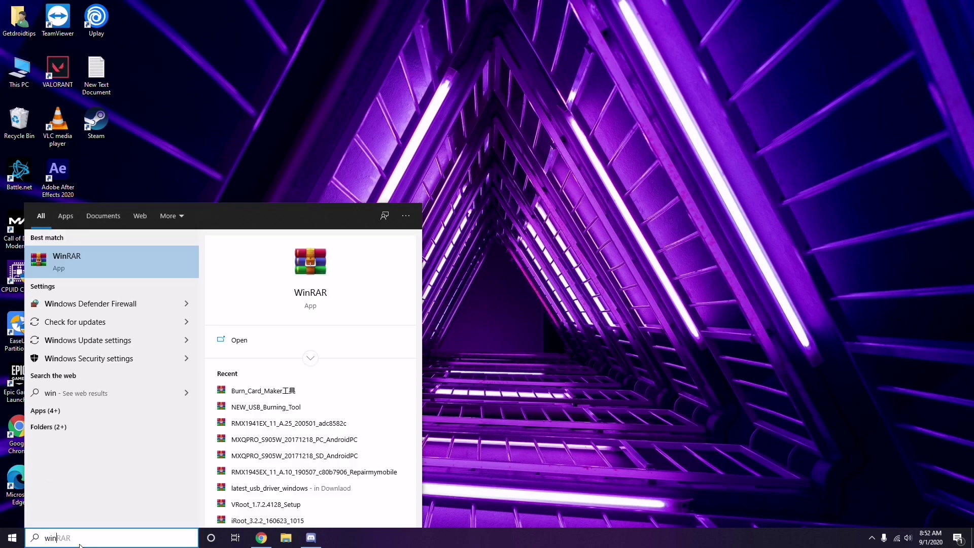
pyautogui.write('dows')
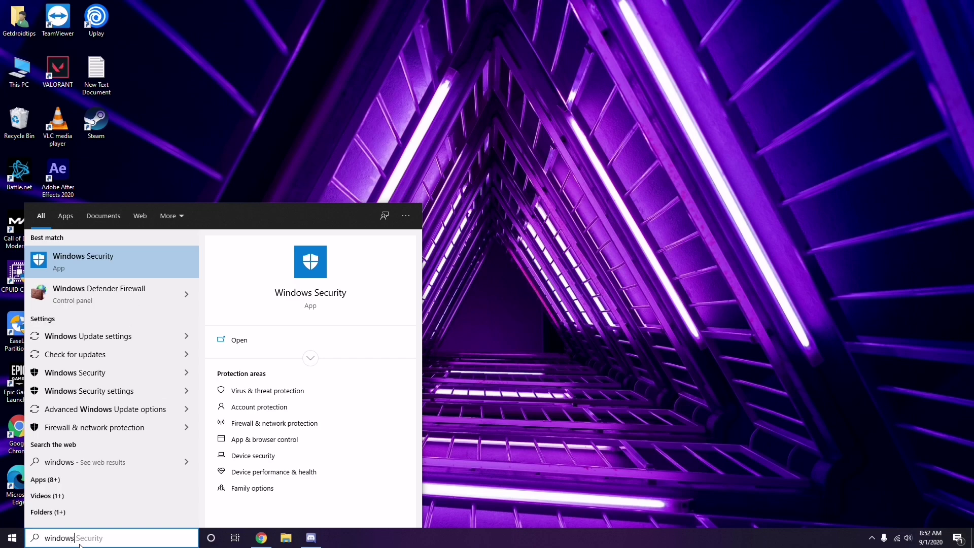
pyautogui.click(122, 337)
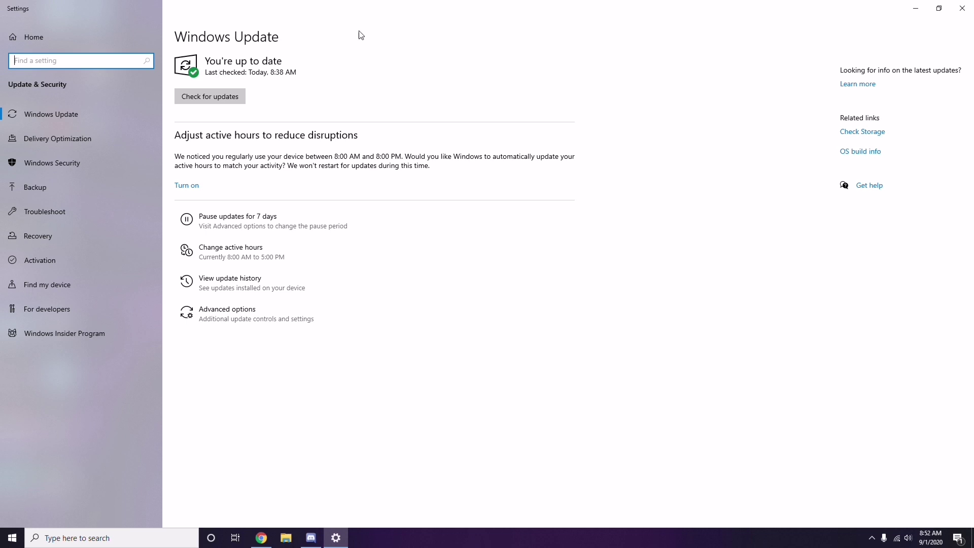
pyautogui.click(962, 9)
pyautogui.rightClick(410, 87)
pyautogui.click(424, 132)
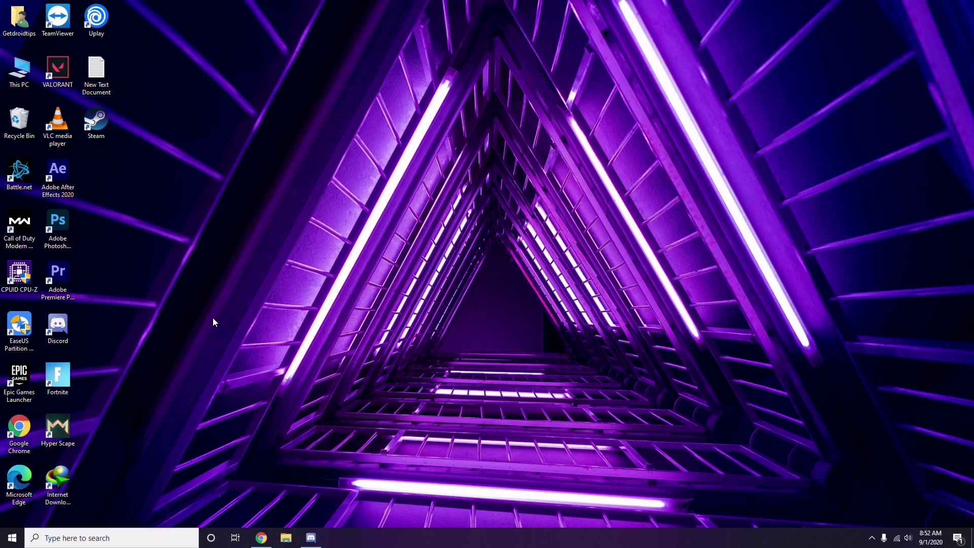
# - Open the update history in the Update & Security settings and bring up the list of installed updates that can be uninstalled
pyautogui.click(57, 540)
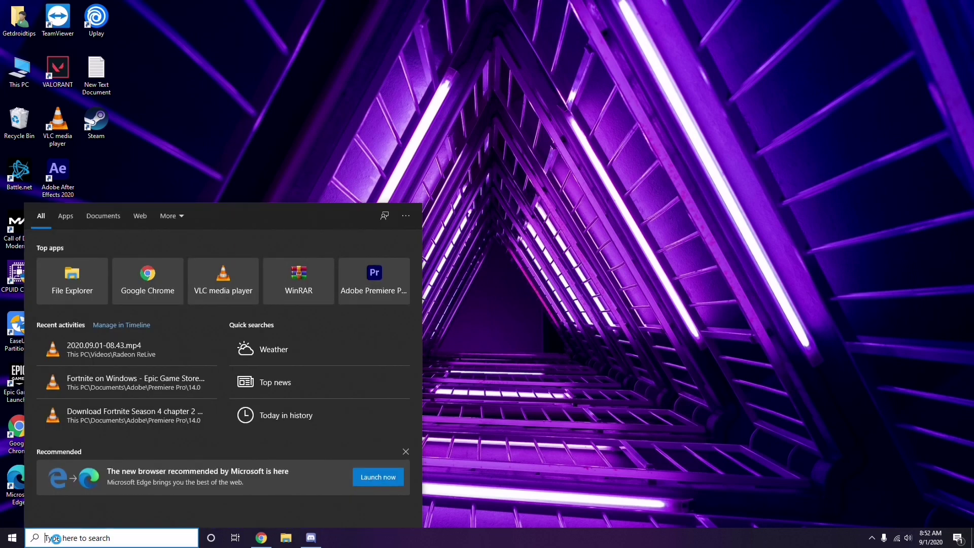
pyautogui.write('settin')
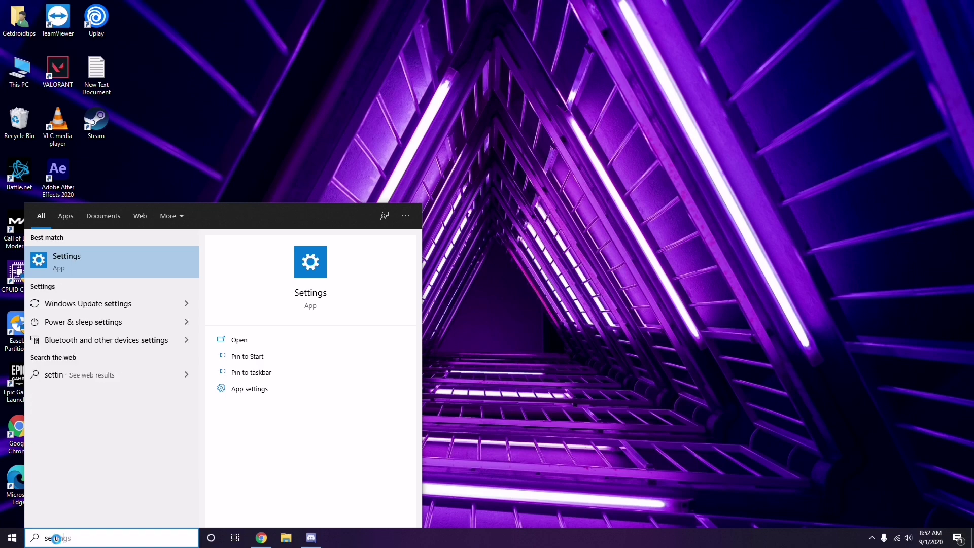
pyautogui.write('gs')
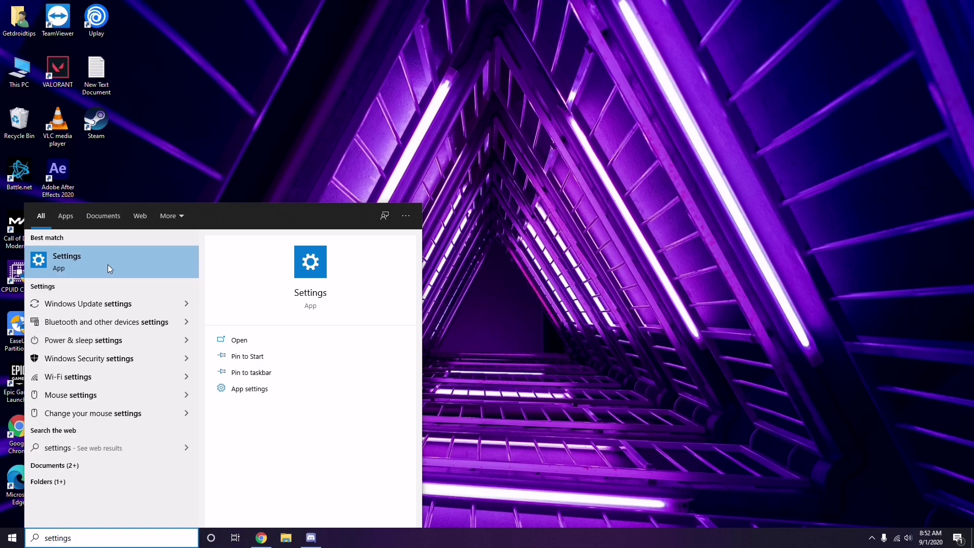
pyautogui.click(108, 268)
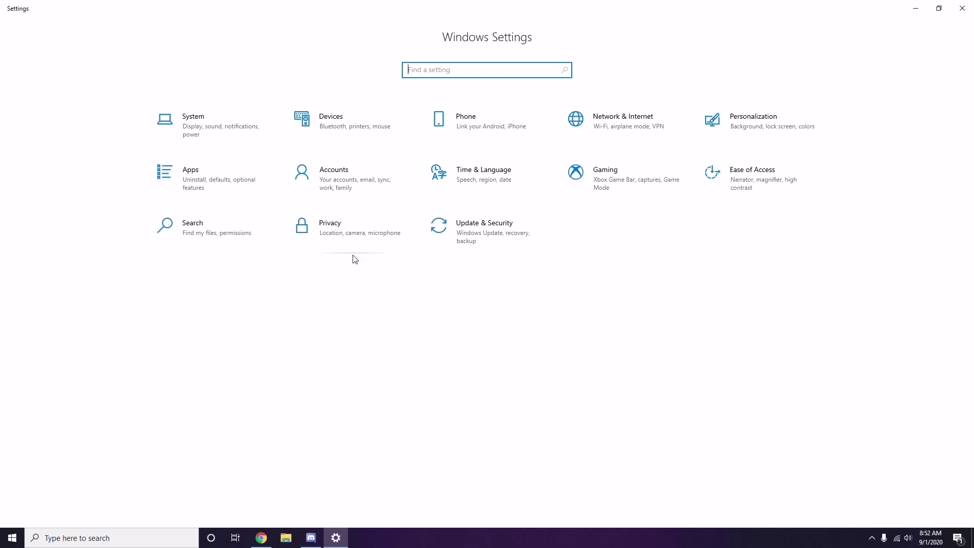
pyautogui.click(488, 241)
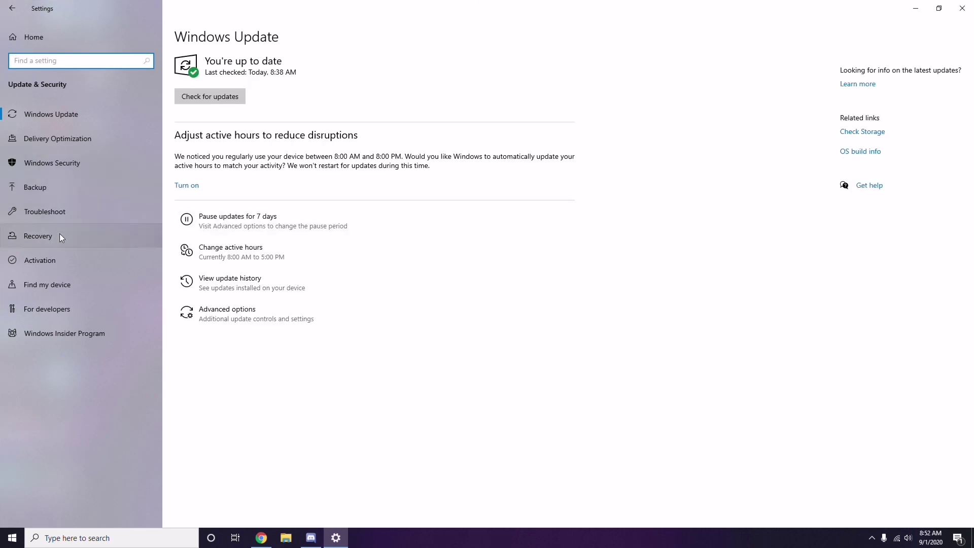
pyautogui.click(231, 282)
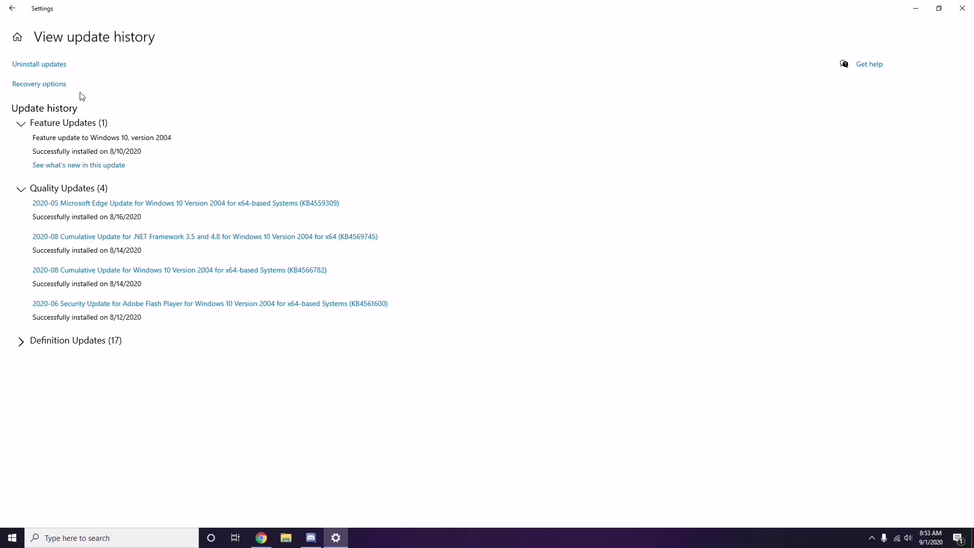
pyautogui.click(50, 67)
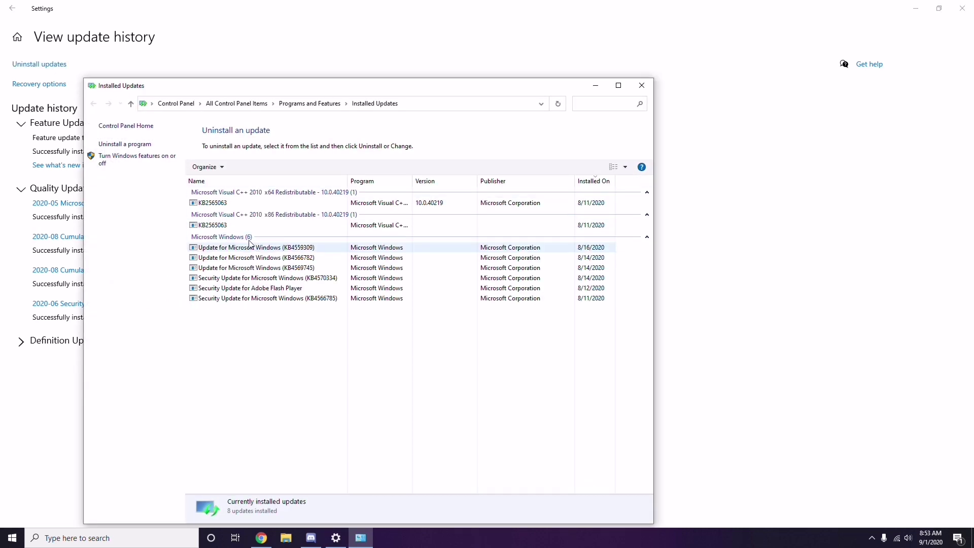
# - Show the uninstall option for the Visual C++ 2010 x64 update KB2565063, dismiss it, and close the Settings and Installed Updates windows
pyautogui.rightClick(223, 205)
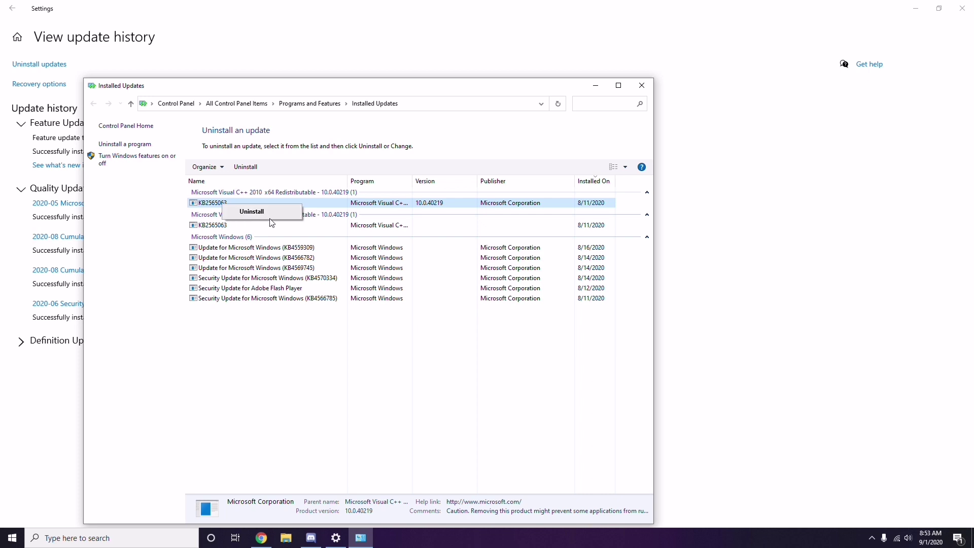
pyautogui.click(671, 199)
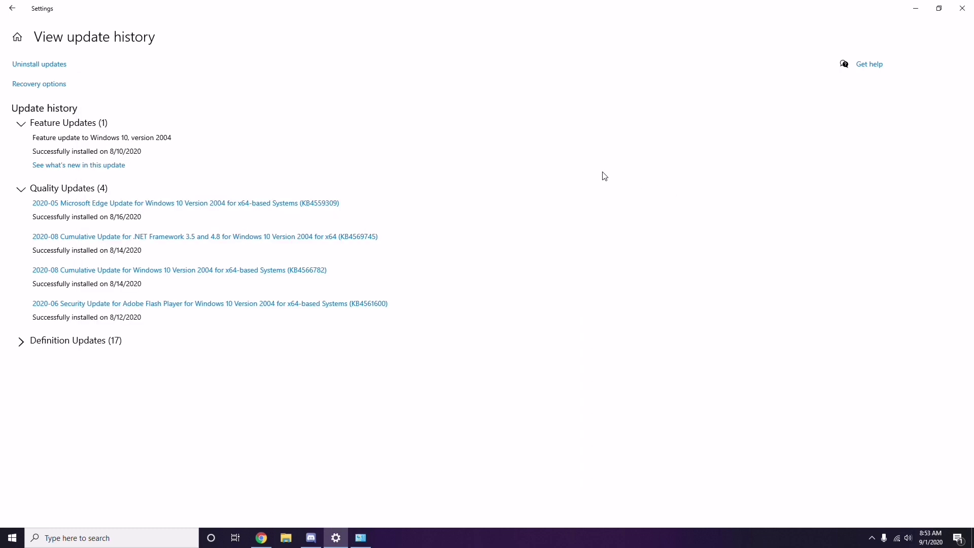
pyautogui.click(13, 8)
pyautogui.click(13, 8)
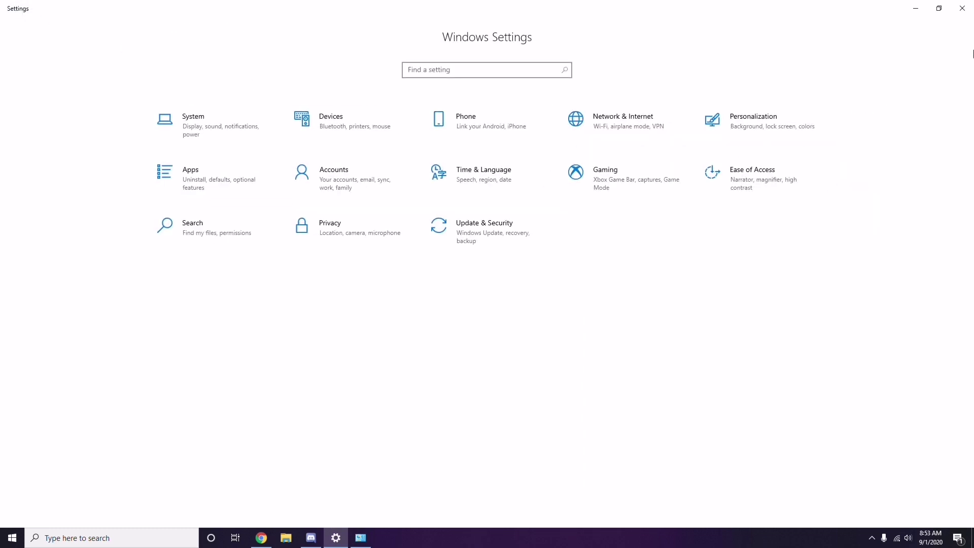
pyautogui.click(963, 8)
pyautogui.click(640, 86)
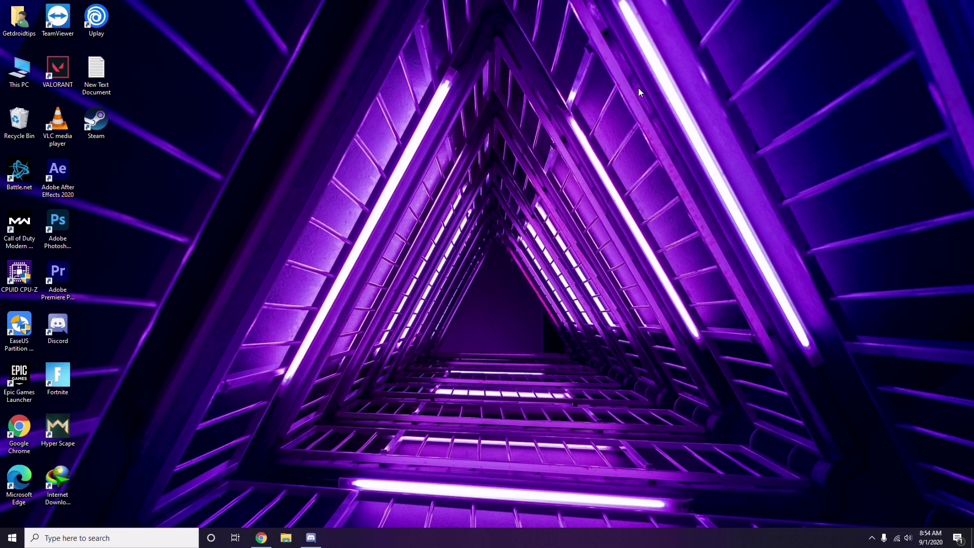
# - Open the user's Temp folder by running %temp%
pyautogui.press('super+r')
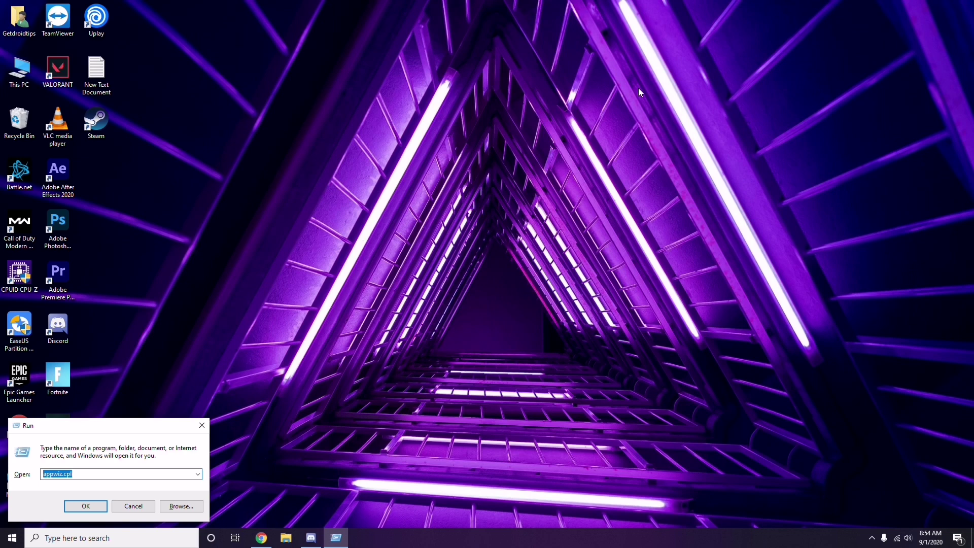
pyautogui.press('BackSpace')
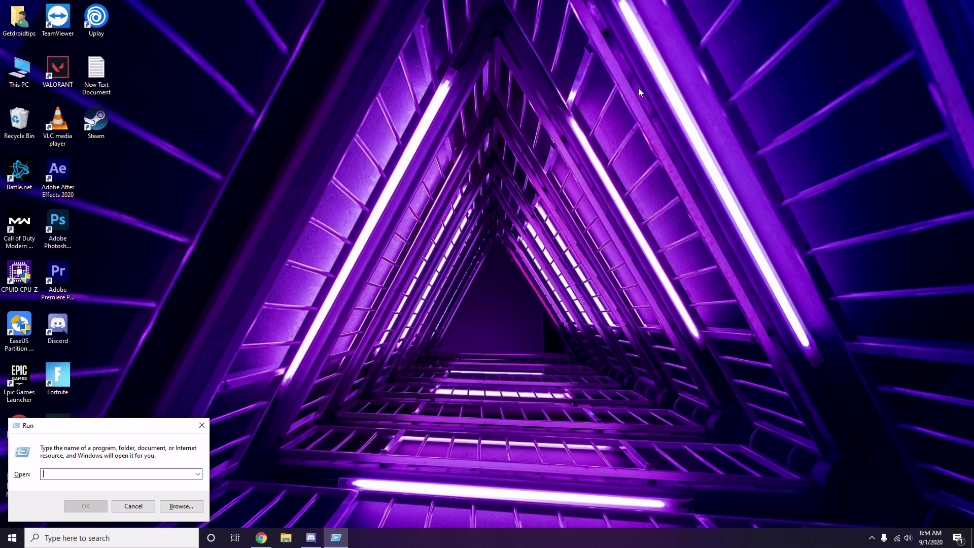
pyautogui.write('%t')
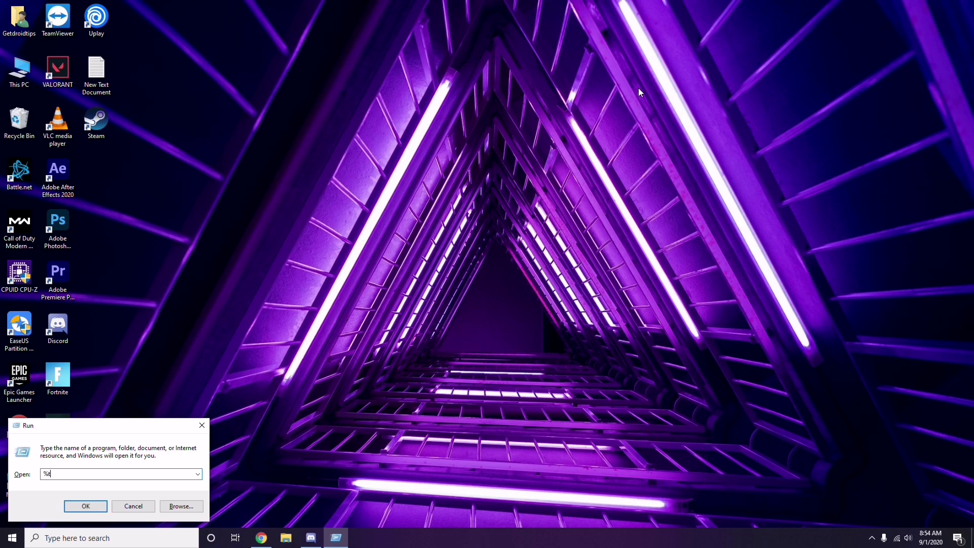
pyautogui.write('emp%')
pyautogui.click(87, 507)
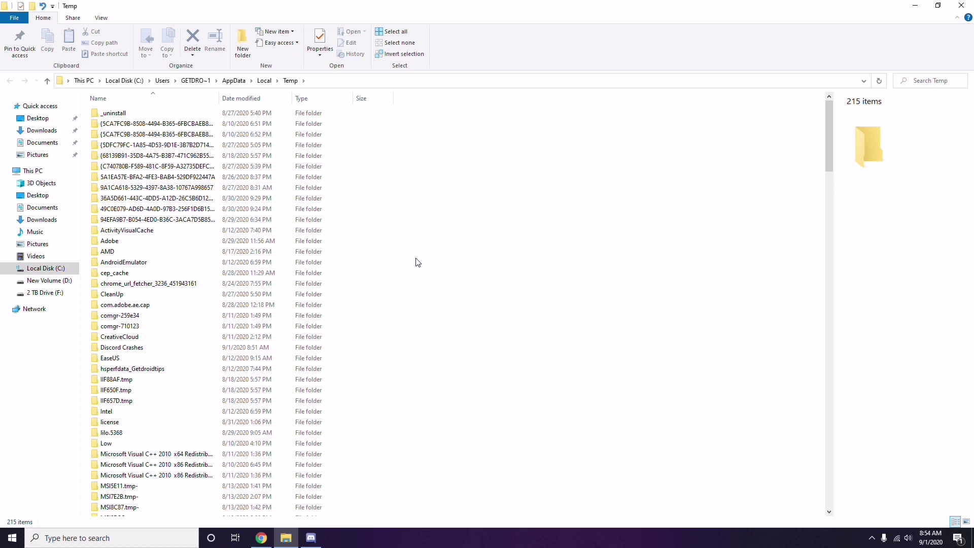
# - Select all items in the Temp folder, clear the selection, close the folder window, and refresh the desktop
pyautogui.hotkey('ctrl', 'a')
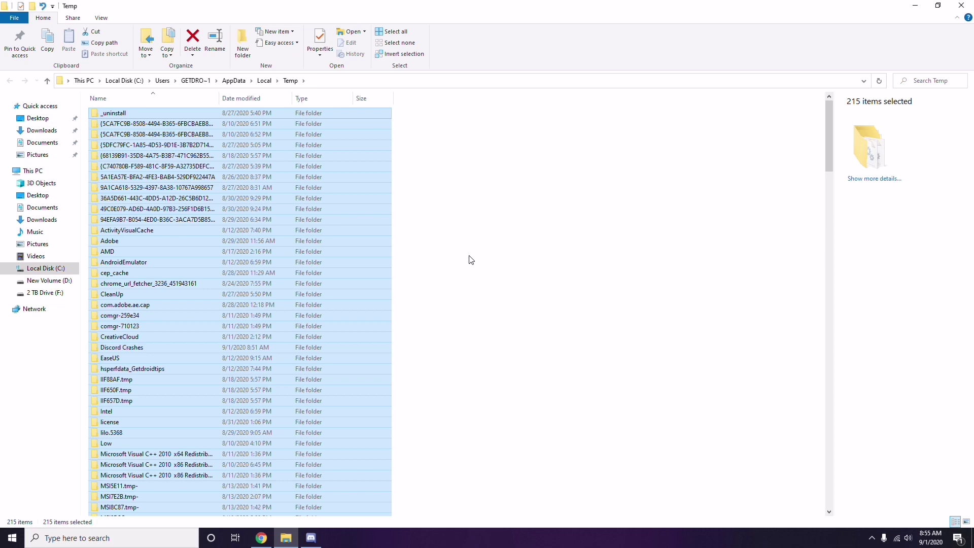
pyautogui.click(428, 227)
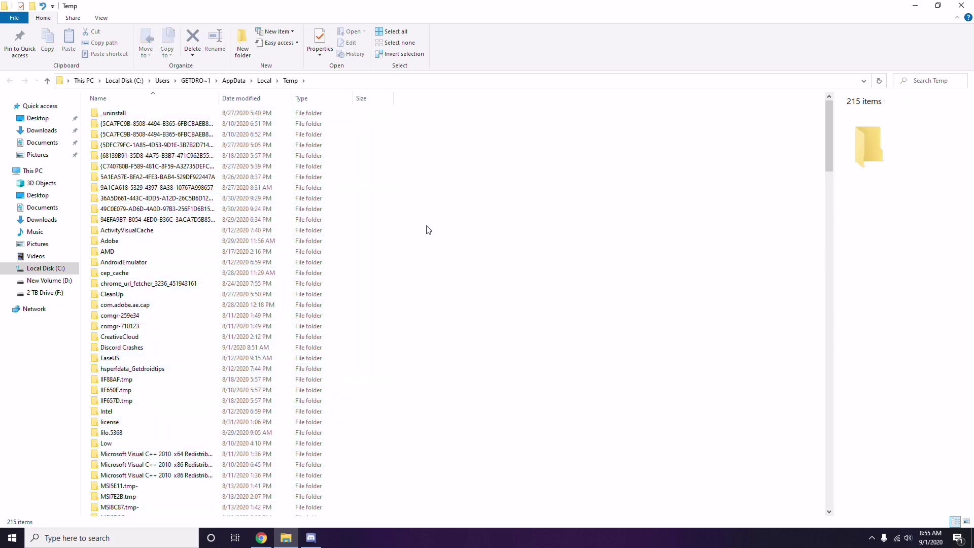
pyautogui.click(968, 5)
pyautogui.rightClick(375, 150)
pyautogui.click(404, 195)
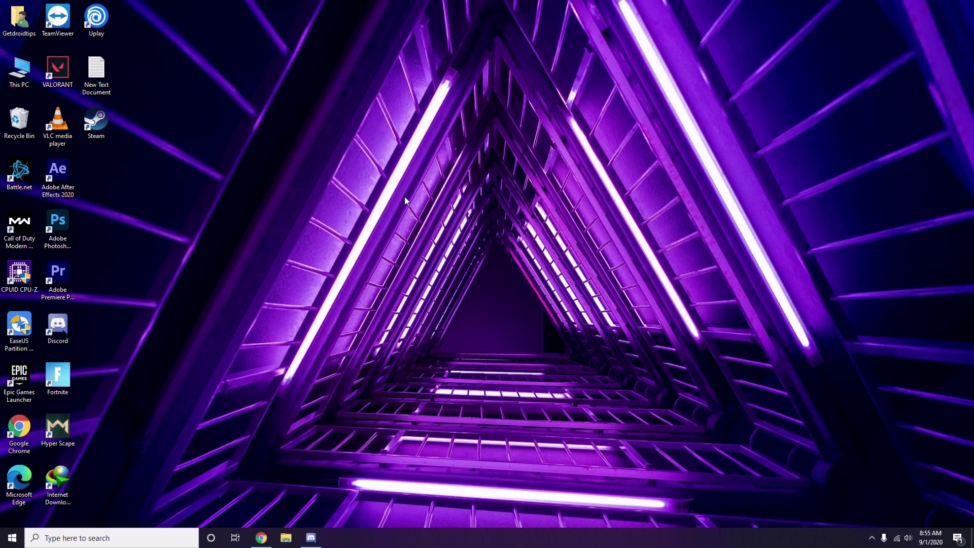
# - Open AMD Radeon Software, check the driver version and available update on its home page, and close it
pyautogui.click(872, 538)
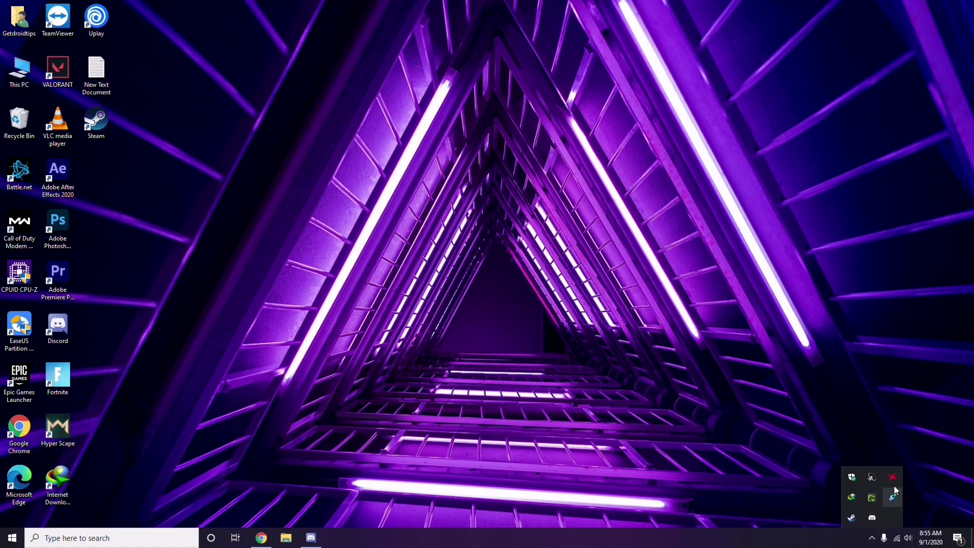
pyautogui.click(891, 473)
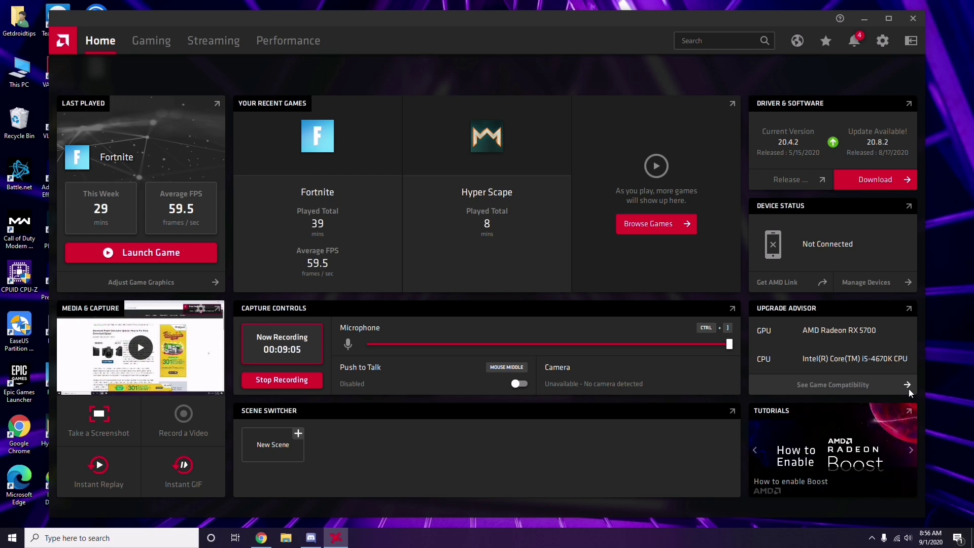
pyautogui.click(916, 20)
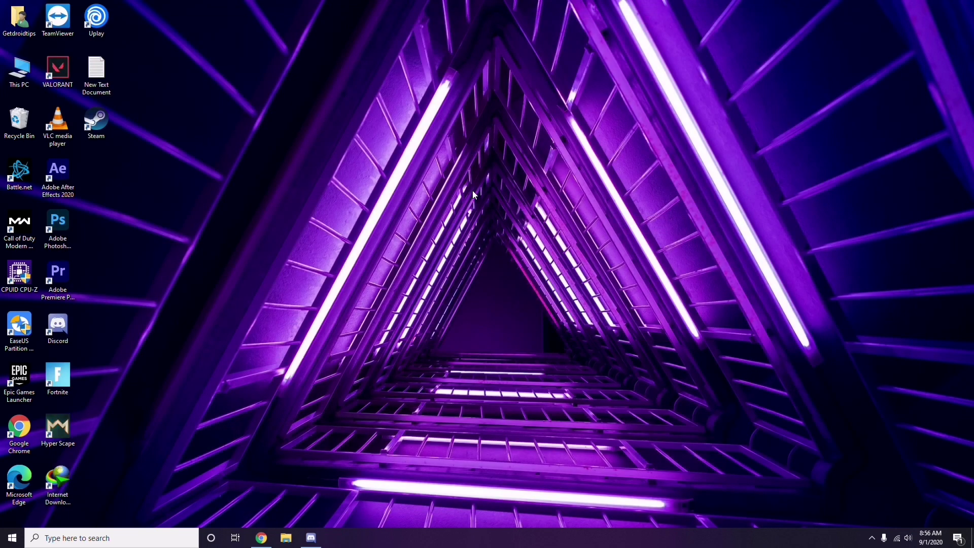
pyautogui.click(19, 539)
pyautogui.click(439, 377)
pyautogui.rightClick(269, 233)
pyautogui.click(297, 278)
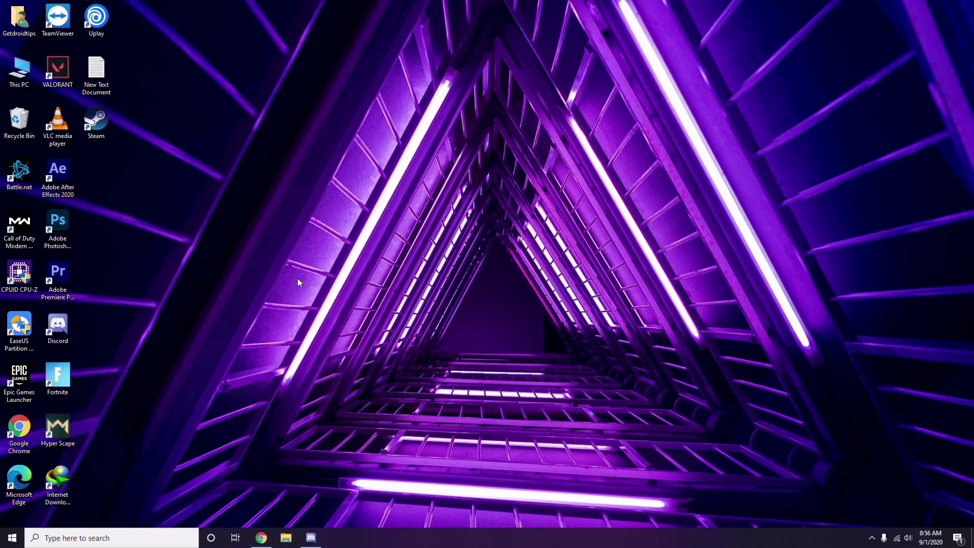